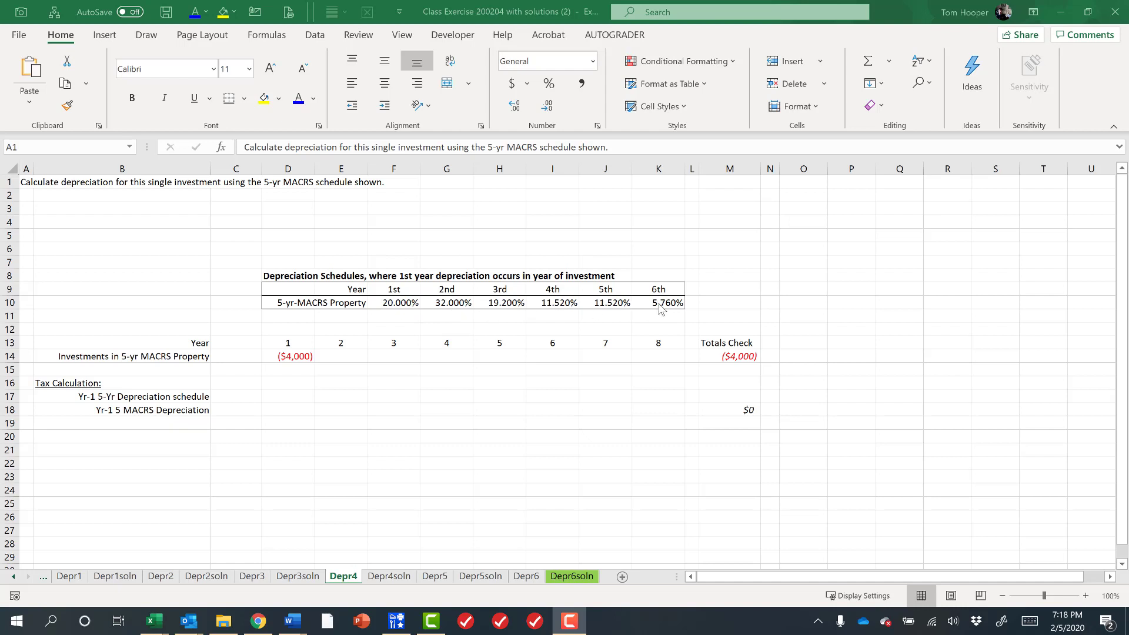
- Copy the six 5-yr MACRS percentages from F10:K10 into the depreciation schedule row, starting at D17
{"action": "left_click", "coordinate": [304, 396]}
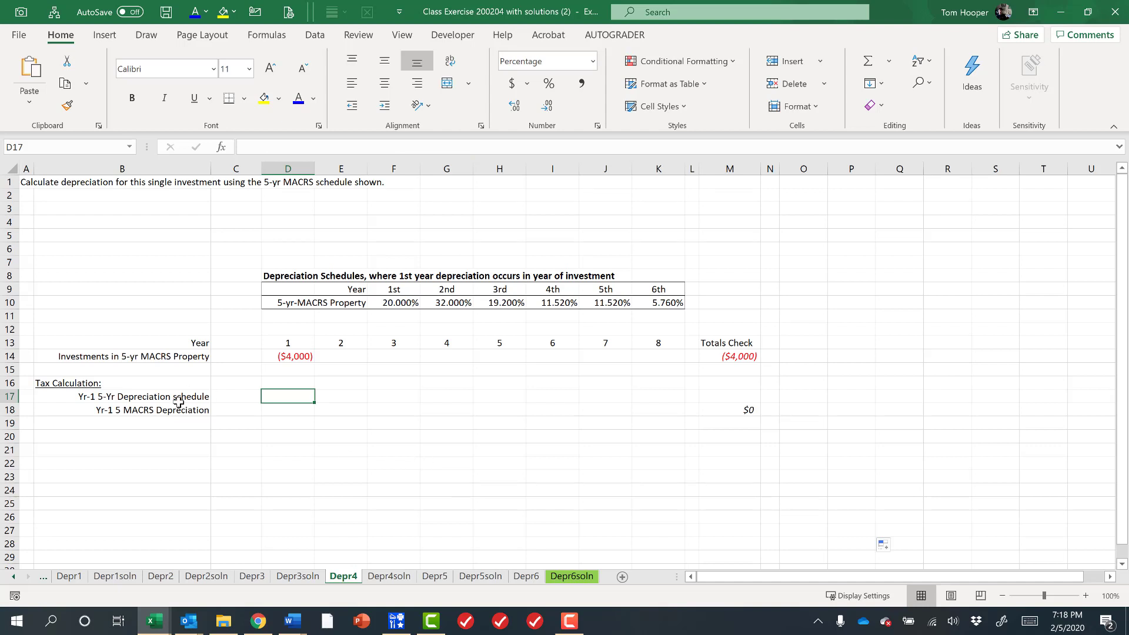
{"action": "left_click_drag", "start_coordinate": [398, 304], "coordinate": [664, 303]}
{"action": "key", "text": "ctrl+c"}
{"action": "left_click", "coordinate": [298, 398]}
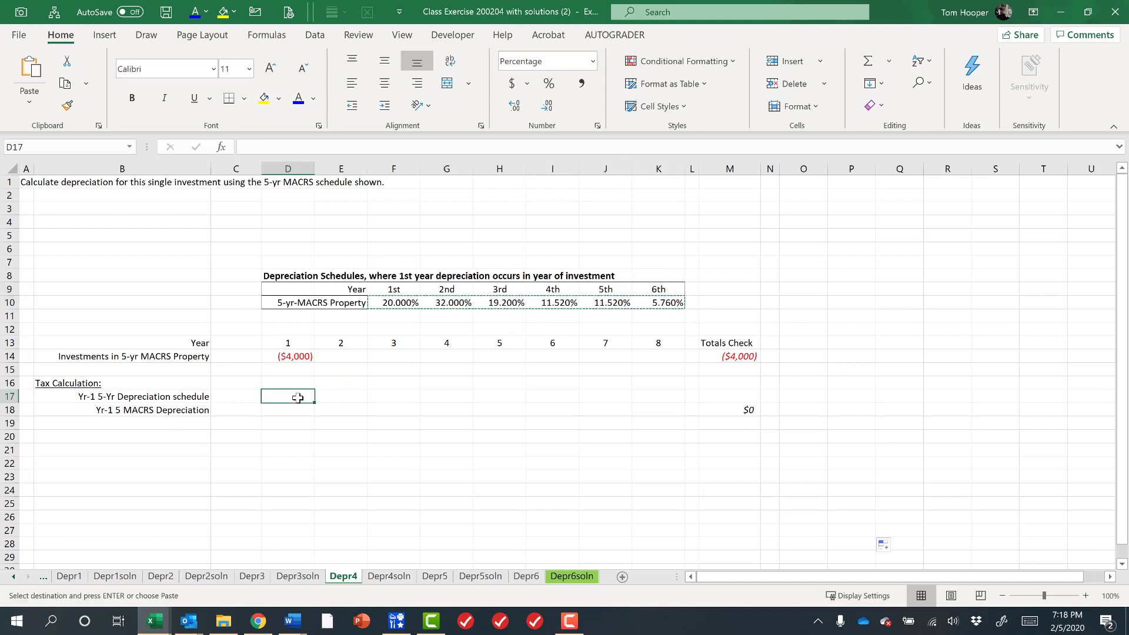
{"action": "key", "text": "ctrl+alt+v"}
{"action": "key", "text": "Return"}
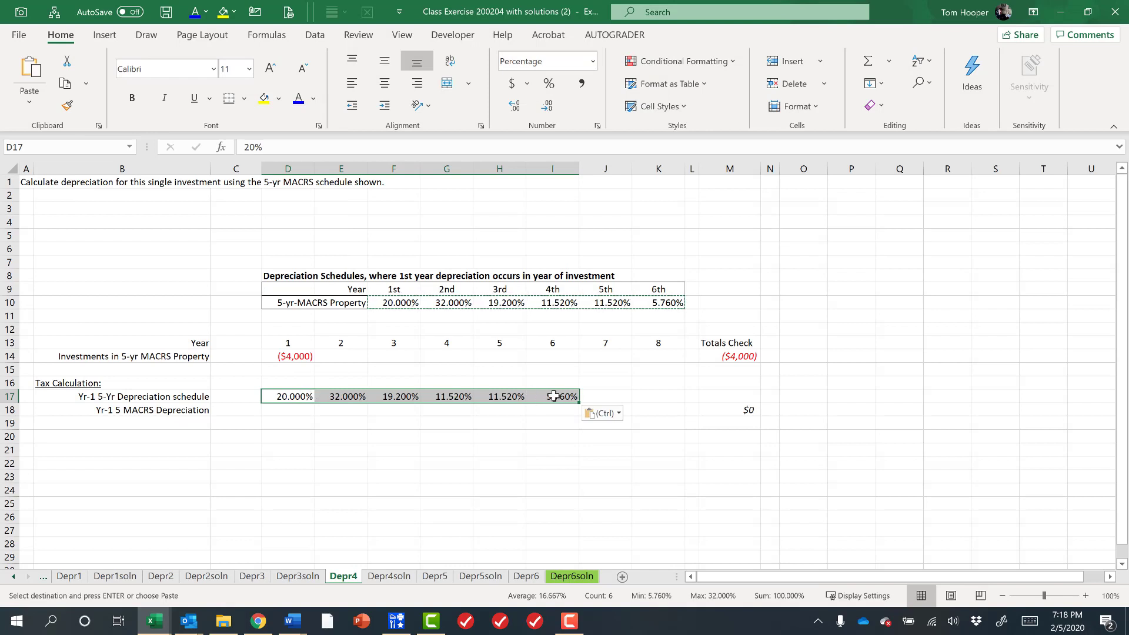
- Enter the year 1 MACRS depreciation formula =$D$14*D17 in cell D18
{"action": "left_click", "coordinate": [286, 410]}
{"action": "type", "text": "="}
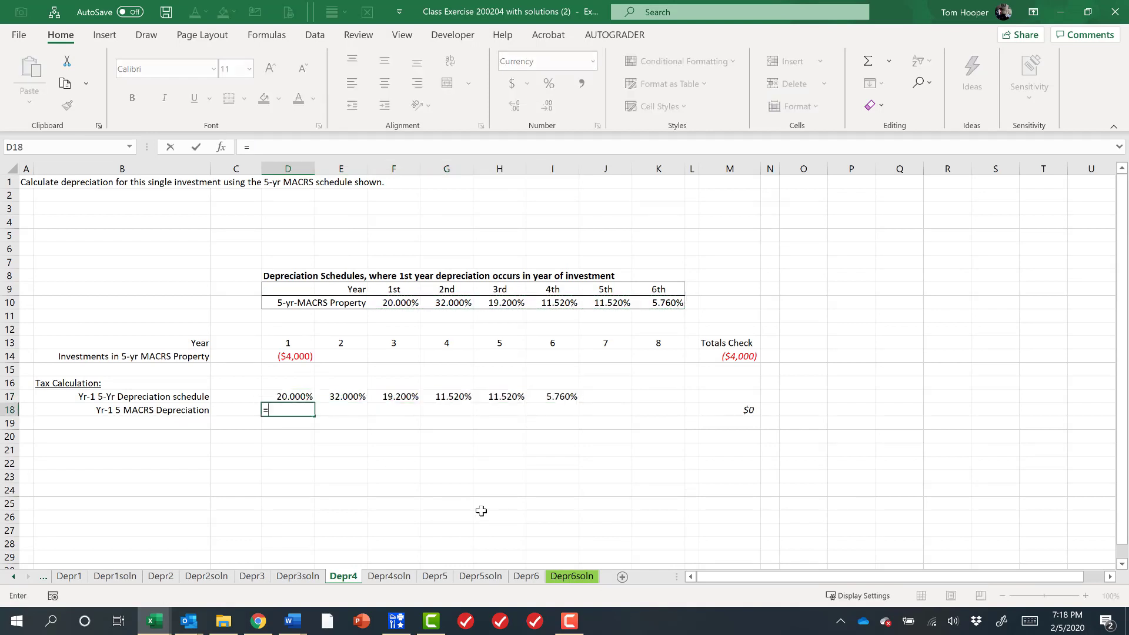
{"action": "key", "text": "Up"}
{"action": "key", "text": "Up"}
{"action": "key", "text": "Up"}
{"action": "key", "text": "Up"}
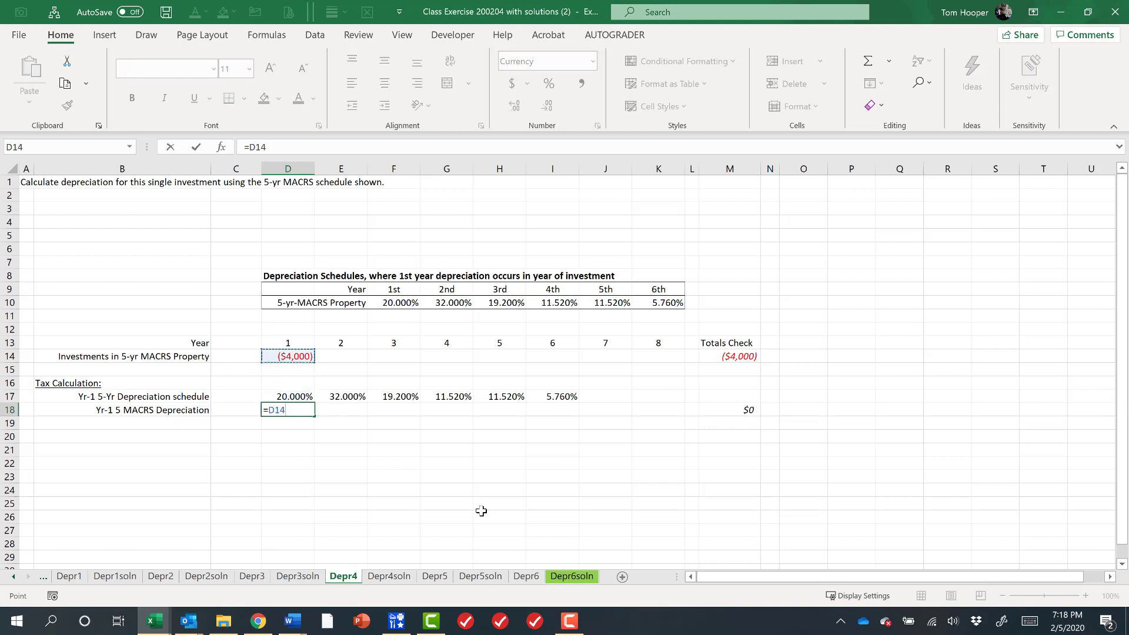
{"action": "key", "text": "F4"}
{"action": "type", "text": "*"}
{"action": "key", "text": "Up"}
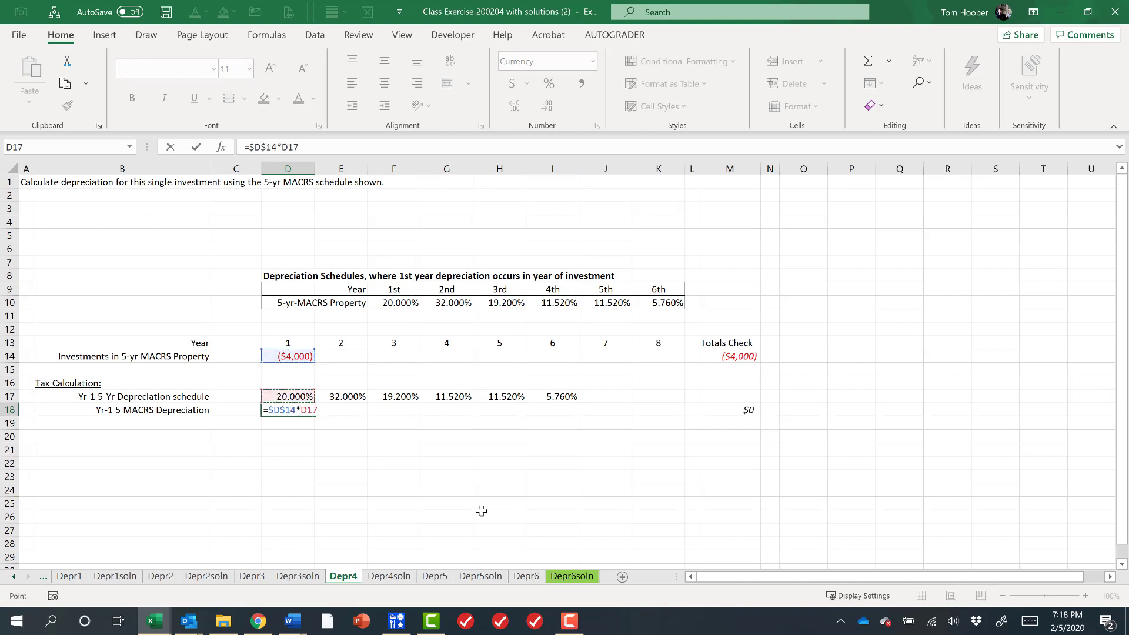
{"action": "key", "text": "ctrl+Return"}
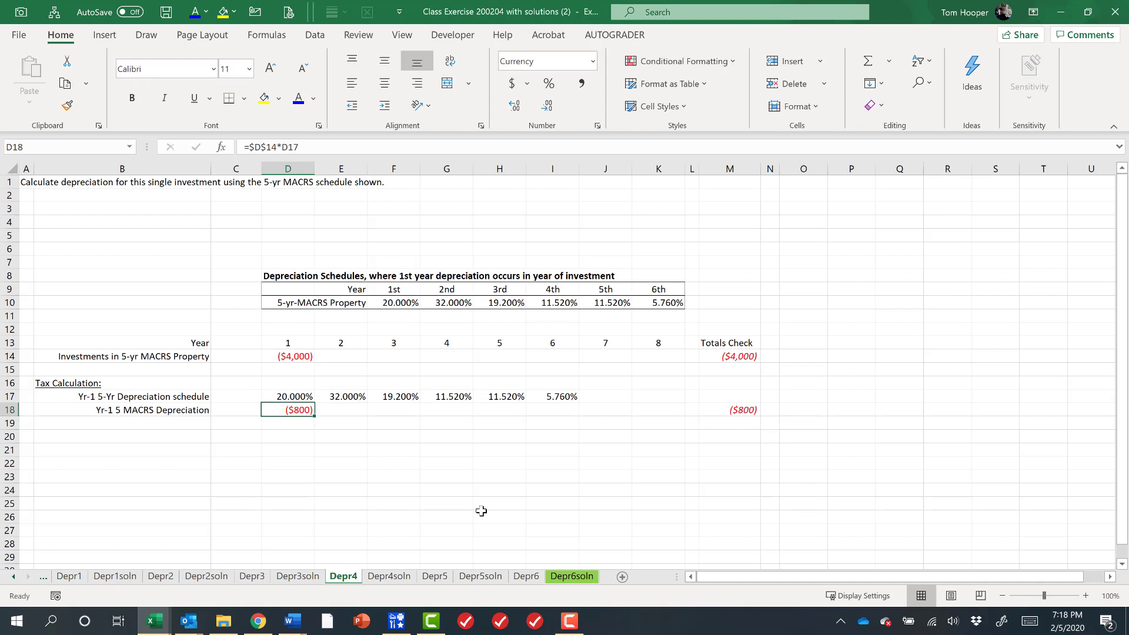
- Copy the depreciation formula from D18 across the row through I18, covering years 2 to 6
{"action": "key", "text": "ctrl+c"}
{"action": "key", "text": "shift+Right"}
{"action": "key", "text": "shift+Right"}
{"action": "key", "text": "shift+Right"}
{"action": "key", "text": "shift+Right"}
{"action": "key", "text": "shift+Right"}
{"action": "key", "text": "ctrl+v"}
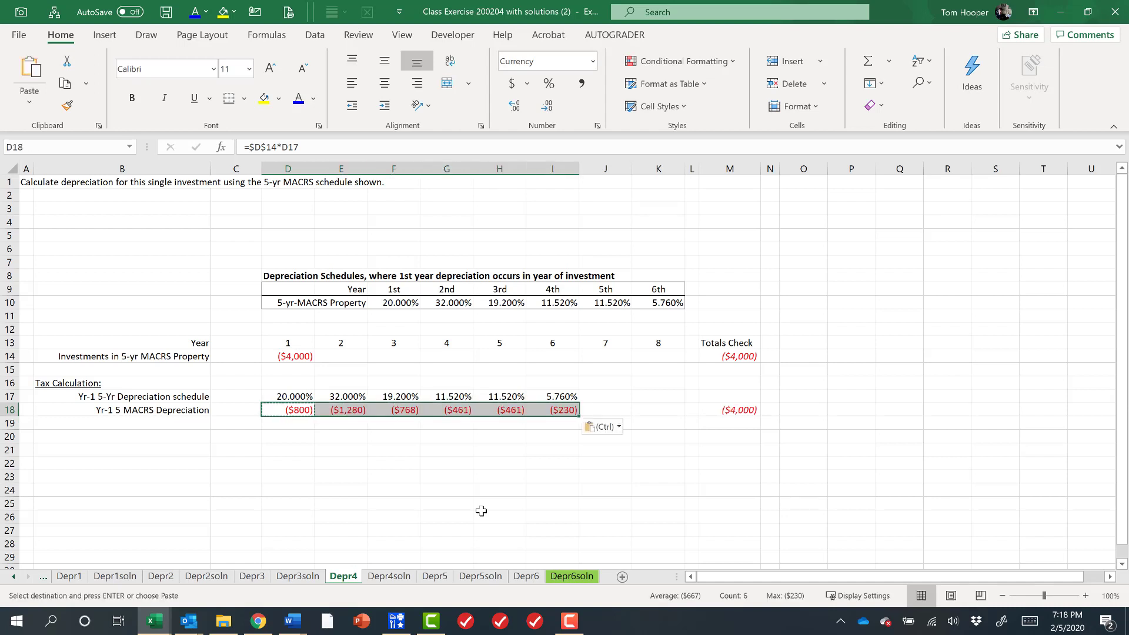
- Check the Totals Check formulas in M14 and M18, and open the Depr5 sheet
{"action": "left_click", "coordinate": [732, 358]}
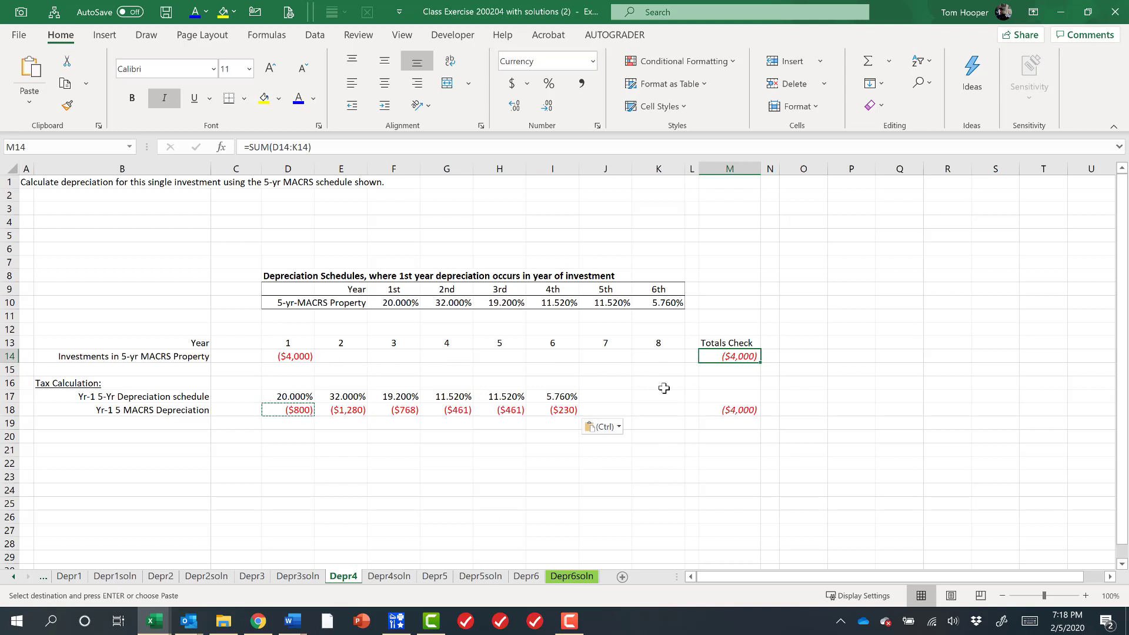
{"action": "left_click", "coordinate": [733, 414]}
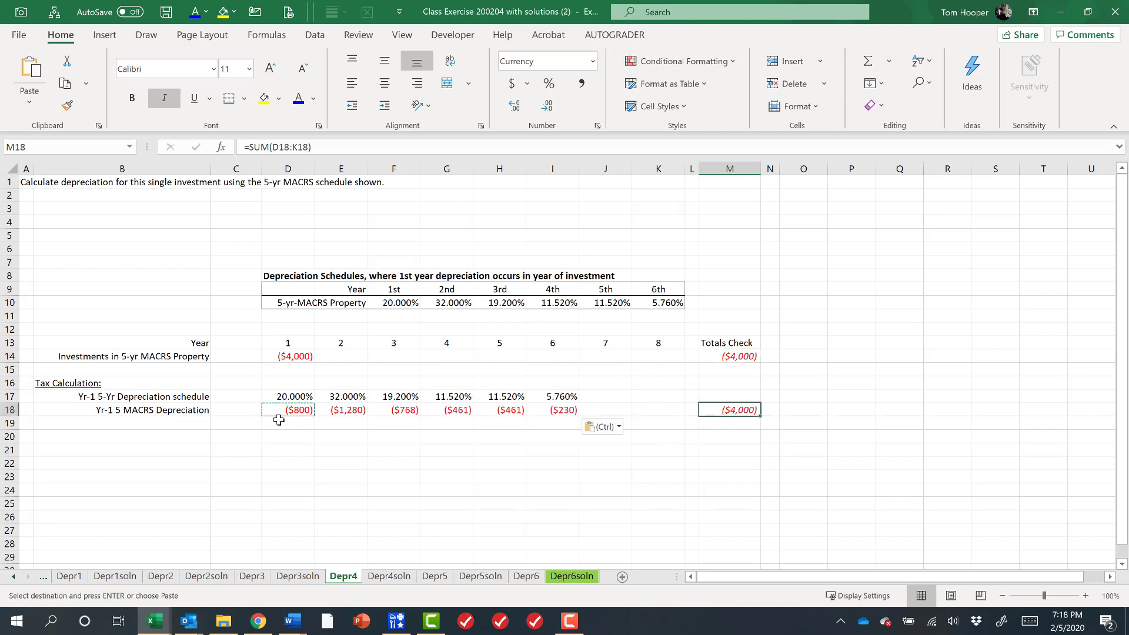
{"action": "left_click", "coordinate": [442, 579]}
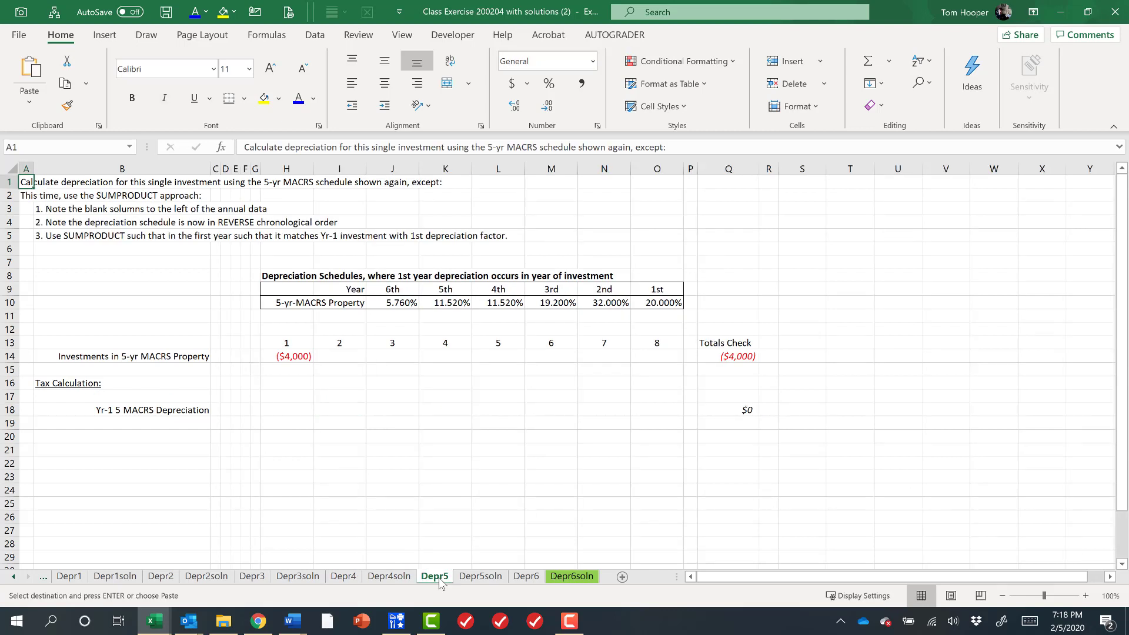
- Custom-sort the depreciation schedule in J9:O10 left to right by Row 9 in A to Z order
{"action": "left_click_drag", "start_coordinate": [409, 293], "coordinate": [447, 302]}
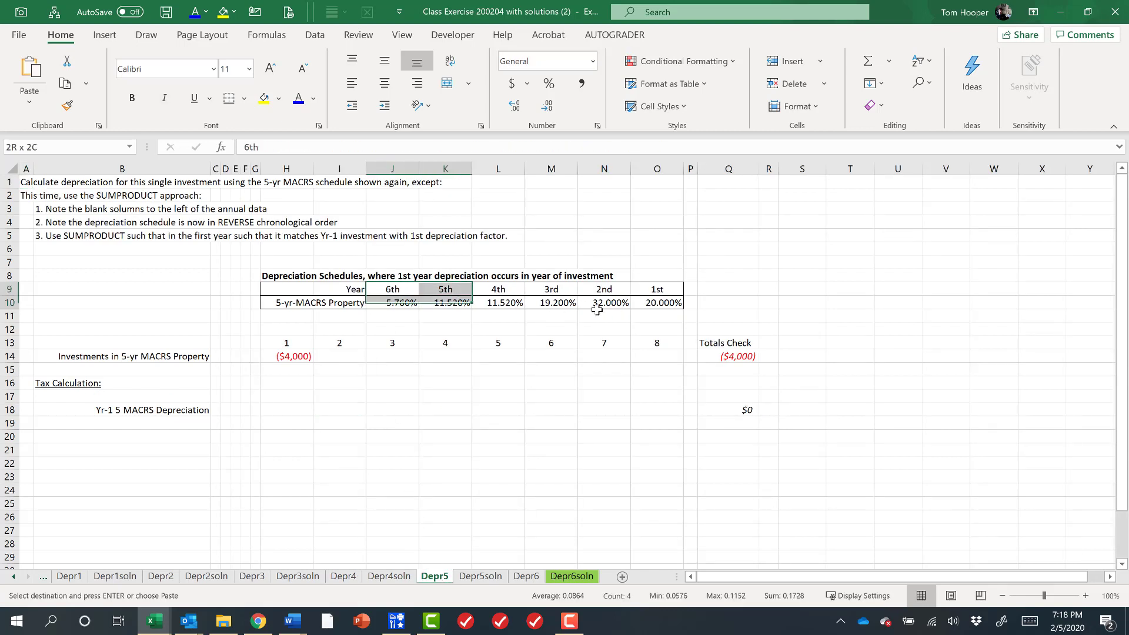
{"action": "left_click_drag", "start_coordinate": [596, 310], "coordinate": [643, 303]}
{"action": "key", "text": "ctrl+v"}
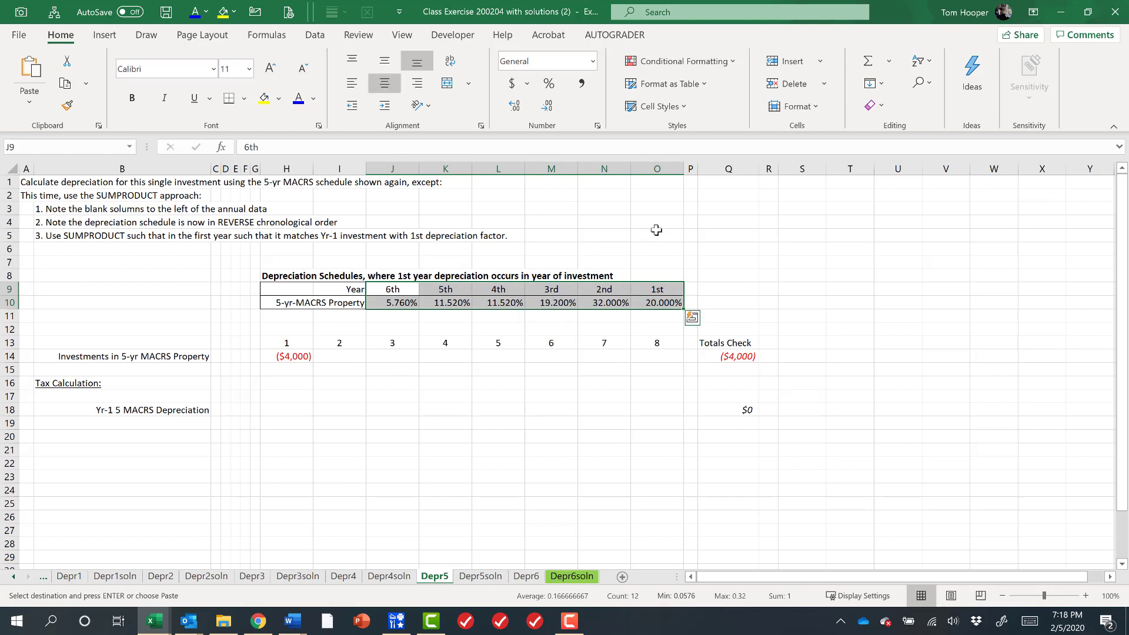
{"action": "left_click", "coordinate": [927, 65]}
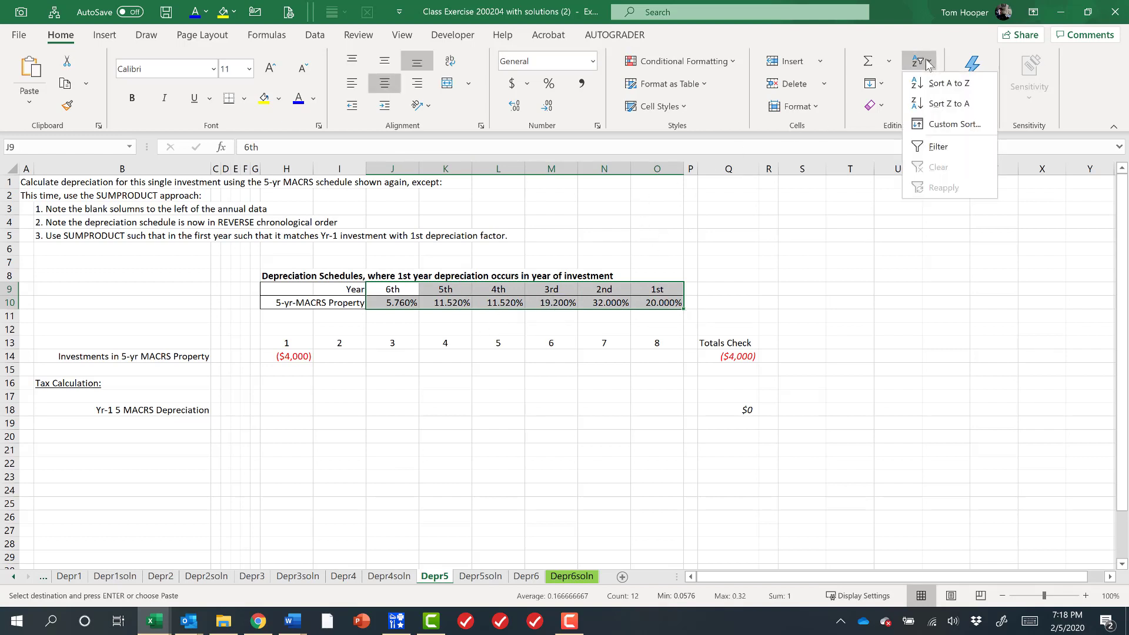
{"action": "left_click", "coordinate": [953, 125]}
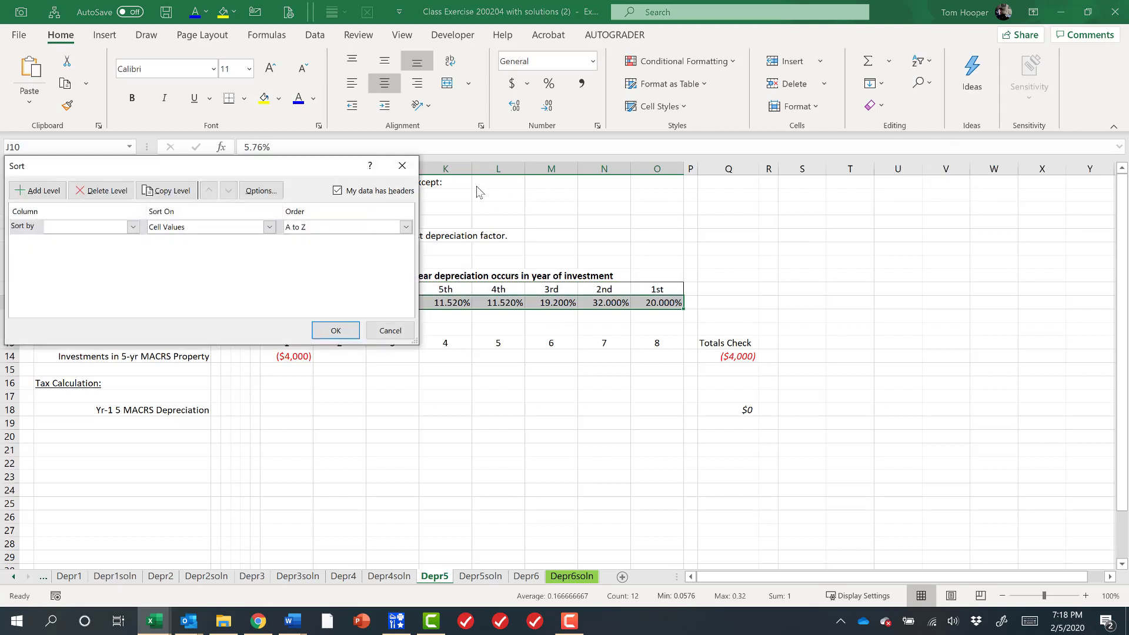
{"action": "left_click_drag", "start_coordinate": [310, 168], "coordinate": [661, 352]}
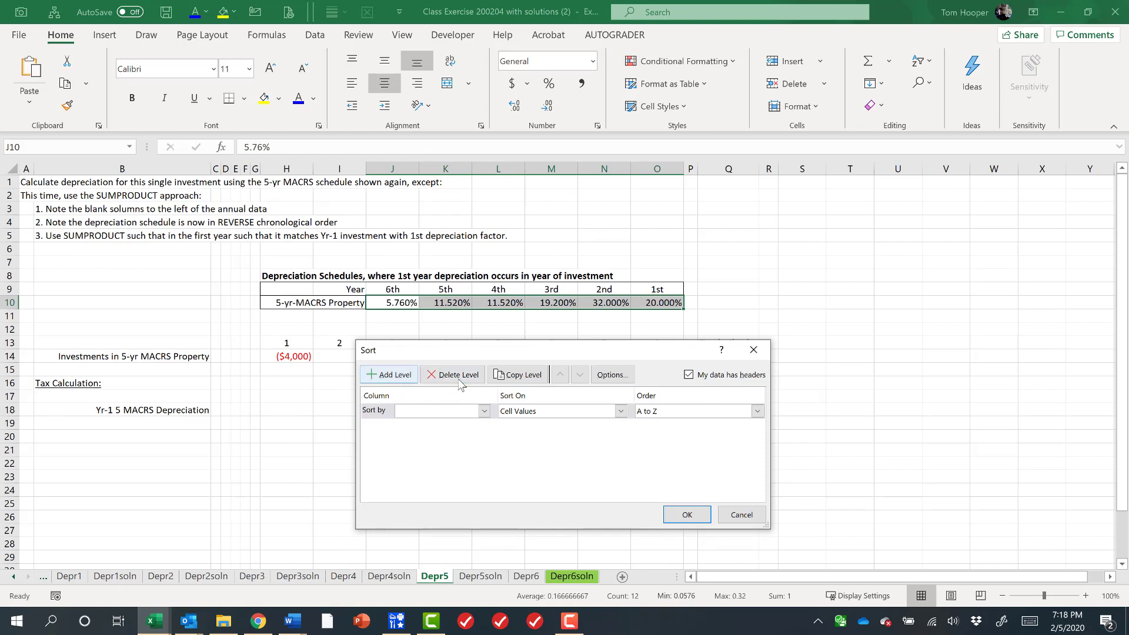
{"action": "left_click", "coordinate": [612, 375]}
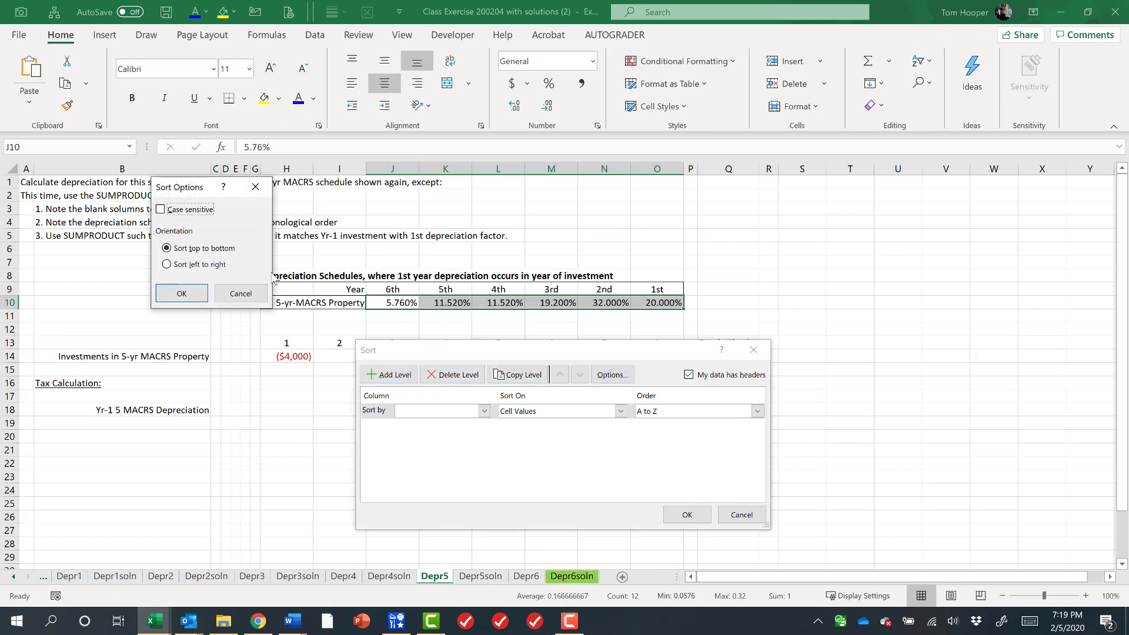
{"action": "left_click", "coordinate": [178, 268]}
{"action": "left_click", "coordinate": [182, 294]}
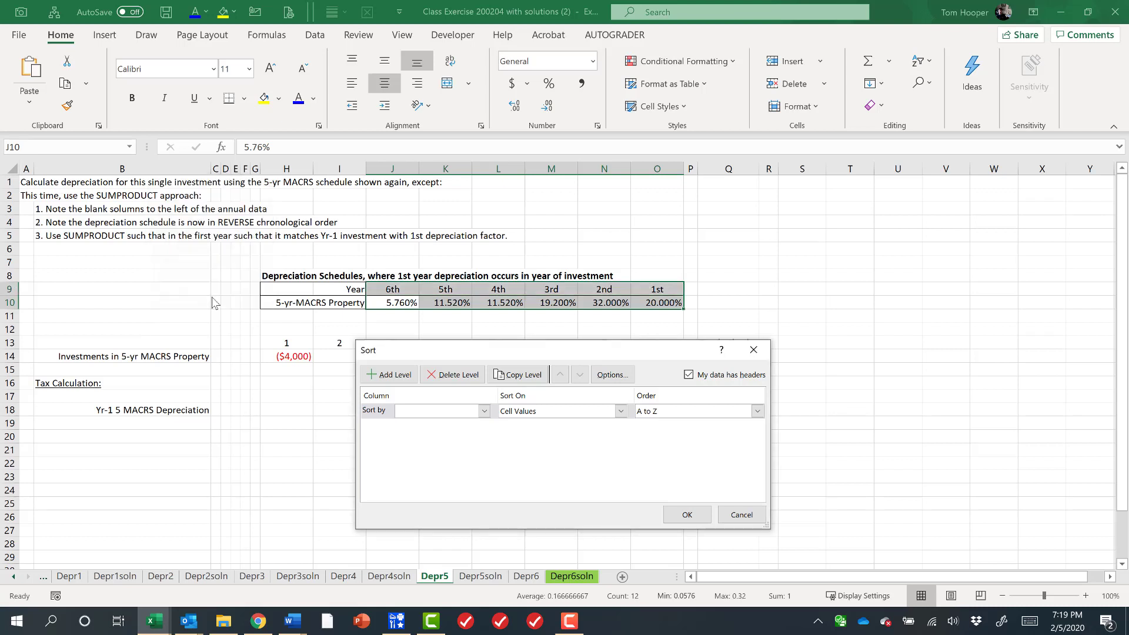
{"action": "left_click", "coordinate": [484, 411]}
{"action": "left_click", "coordinate": [459, 423]}
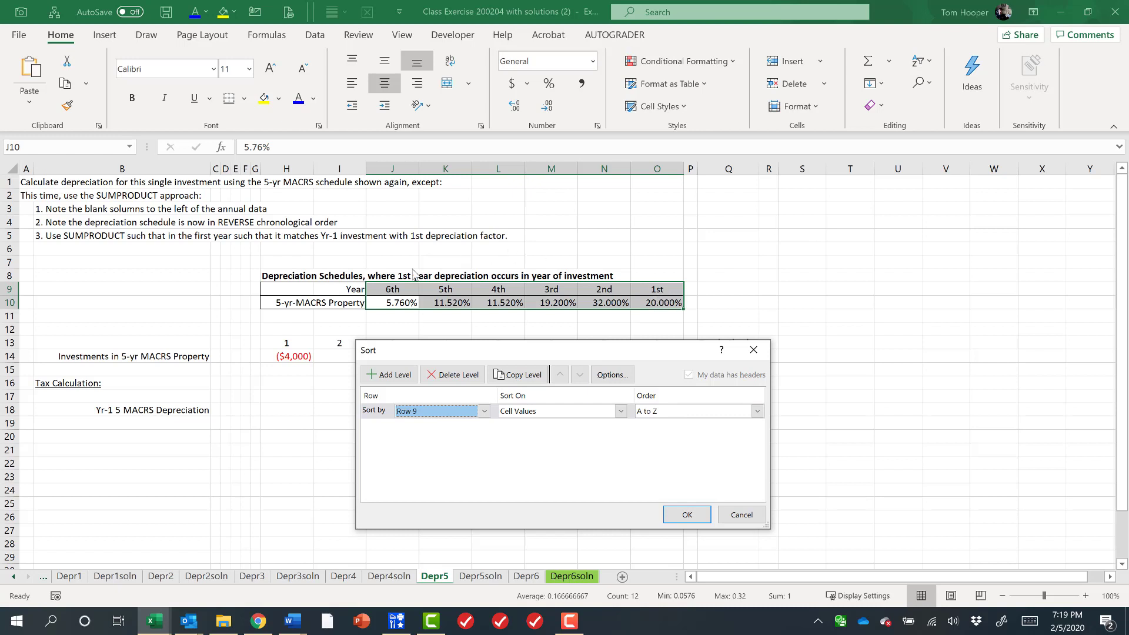
{"action": "left_click", "coordinate": [686, 514]}
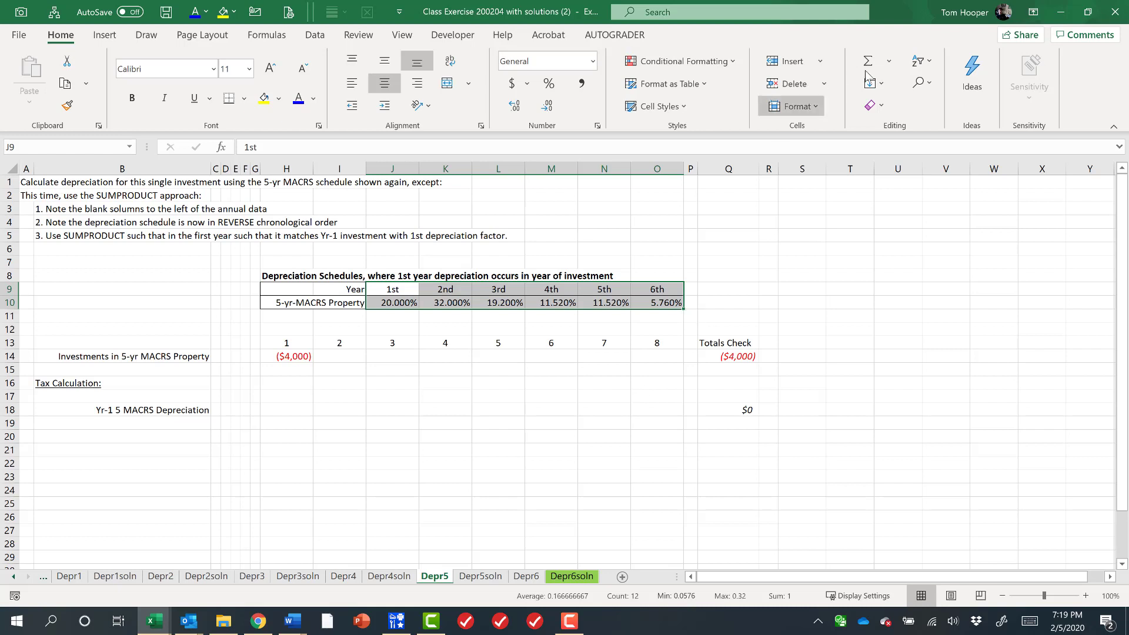
- Re-sort the schedule in J9:O10 left to right by Row 9 in Z to A order
{"action": "left_click", "coordinate": [920, 60]}
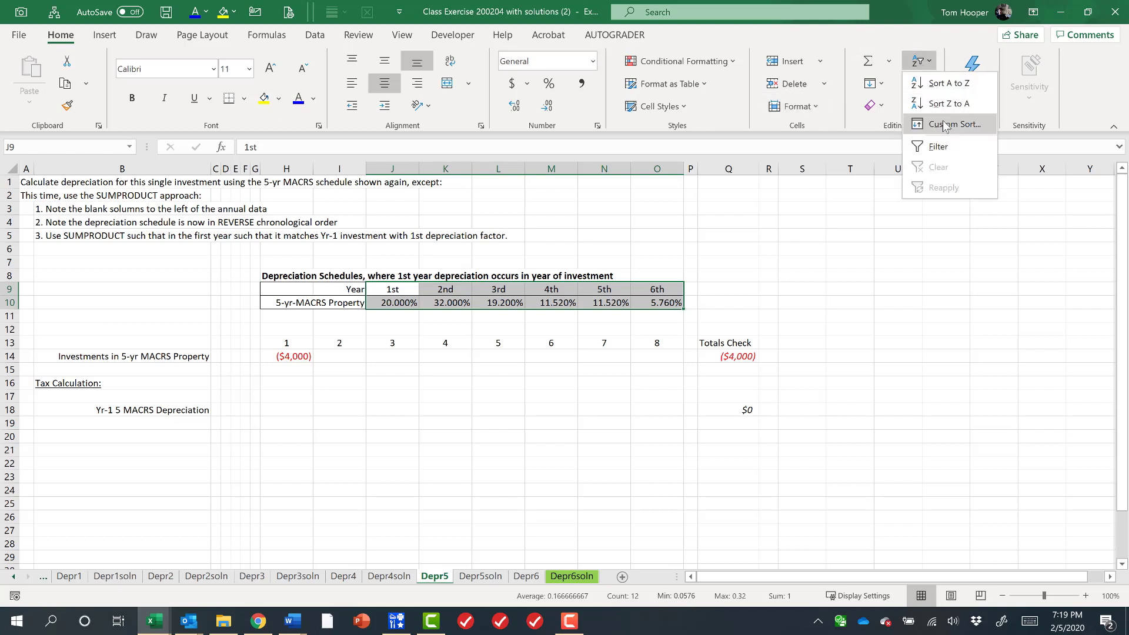
{"action": "left_click", "coordinate": [948, 126]}
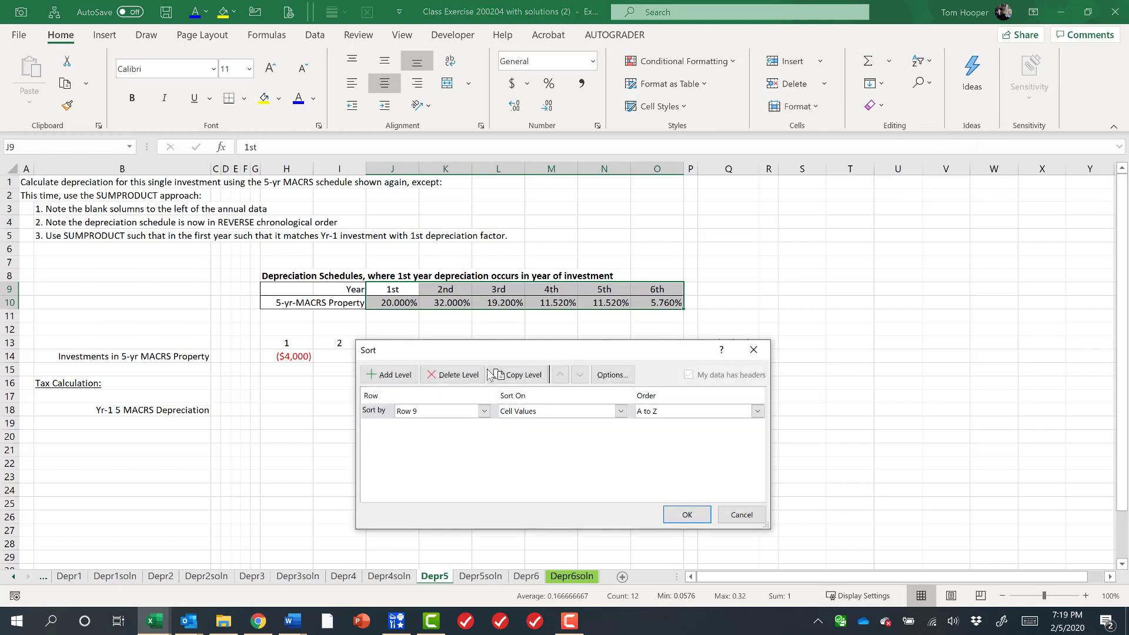
{"action": "left_click", "coordinate": [605, 375]}
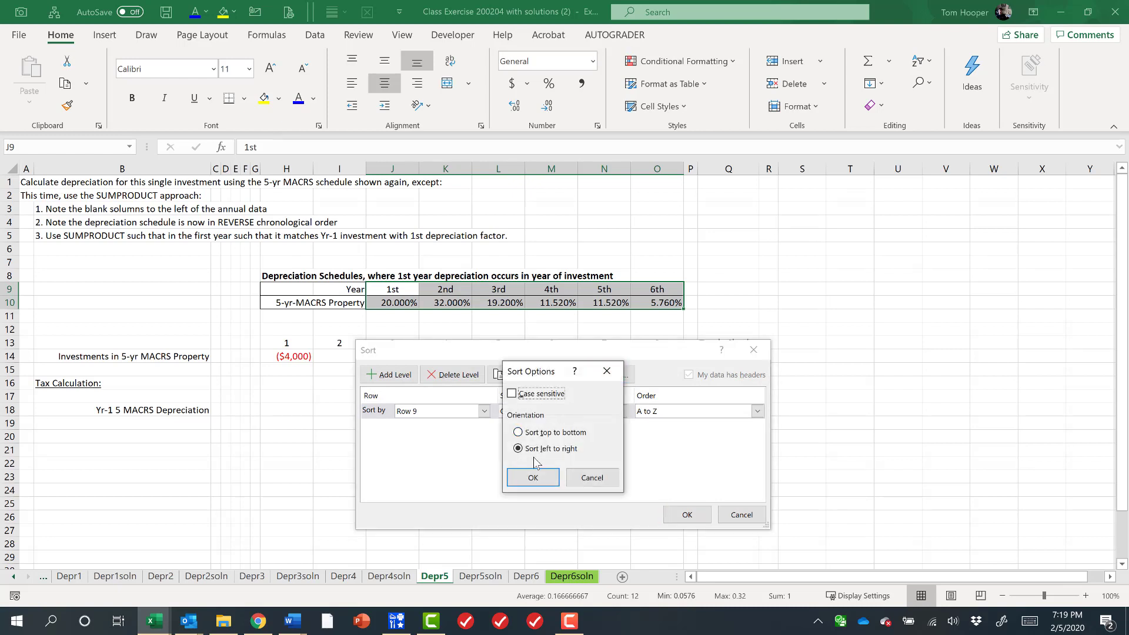
{"action": "left_click", "coordinate": [532, 477]}
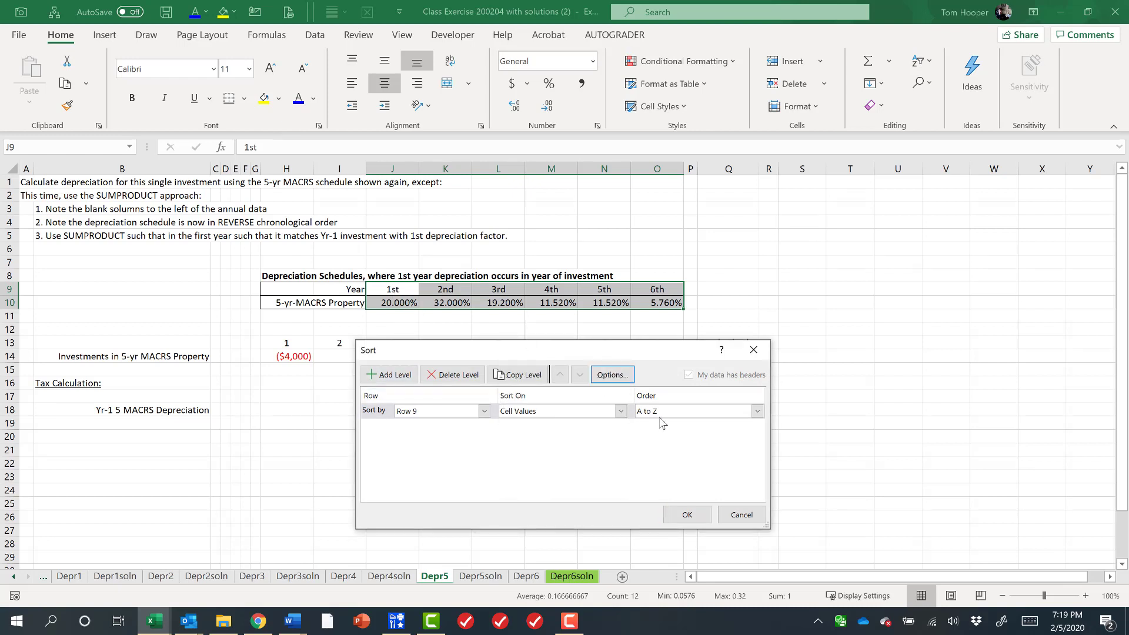
{"action": "left_click", "coordinate": [758, 411]}
{"action": "left_click", "coordinate": [697, 434]}
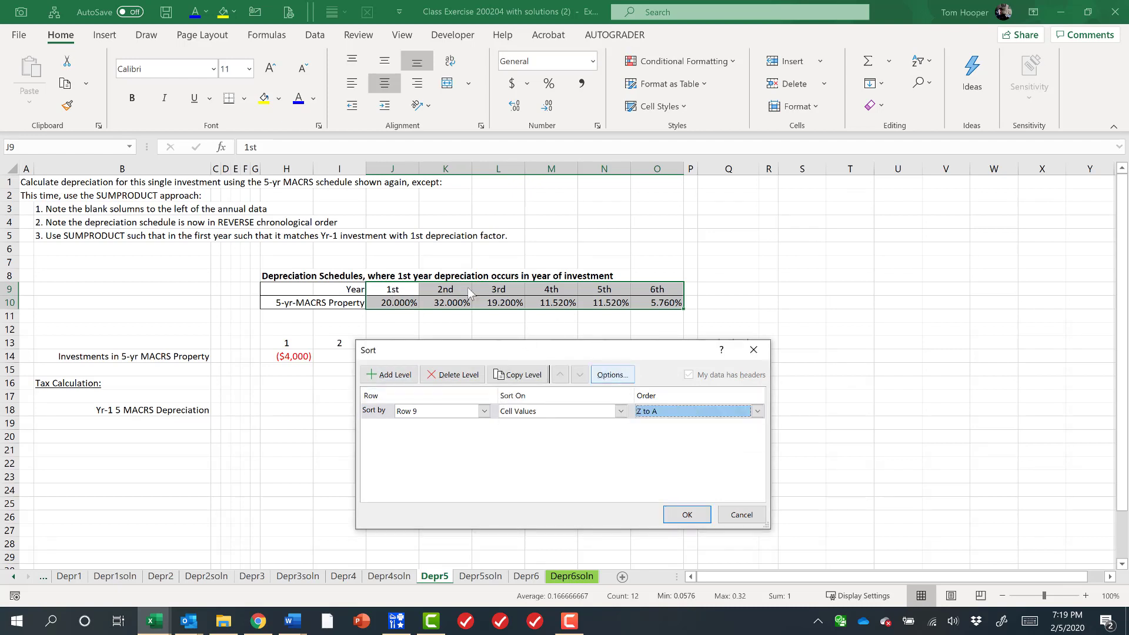
{"action": "left_click", "coordinate": [688, 515]}
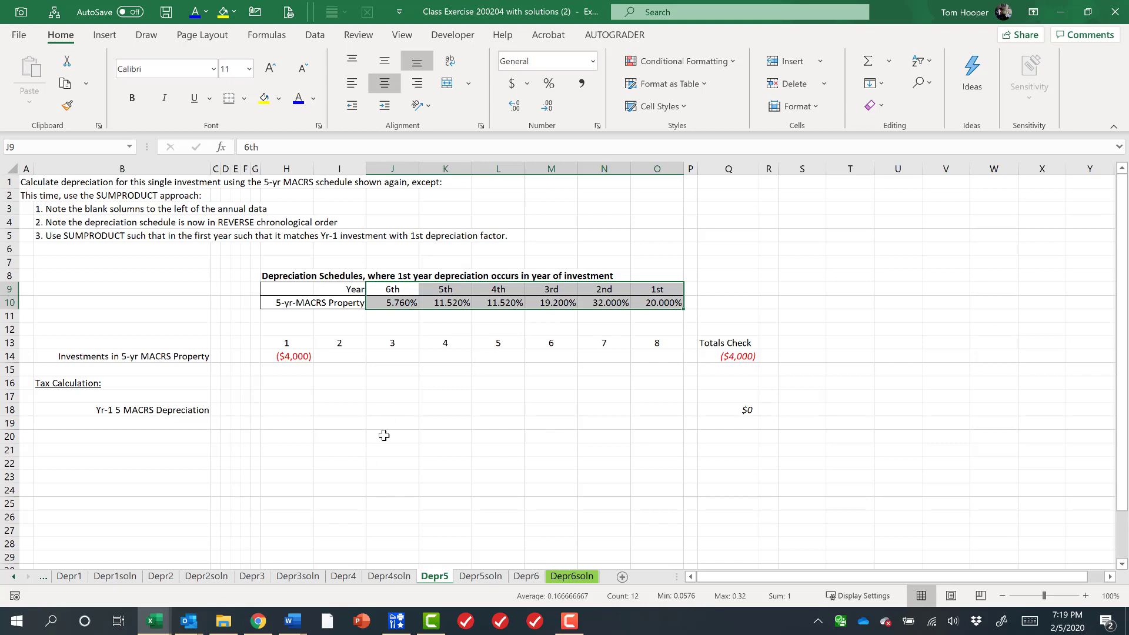
- On Depr5, enter =SUMPRODUCT($J$10:$O$10,C14:H14) in H18 for the year 1 depreciation
{"action": "left_click", "coordinate": [347, 577]}
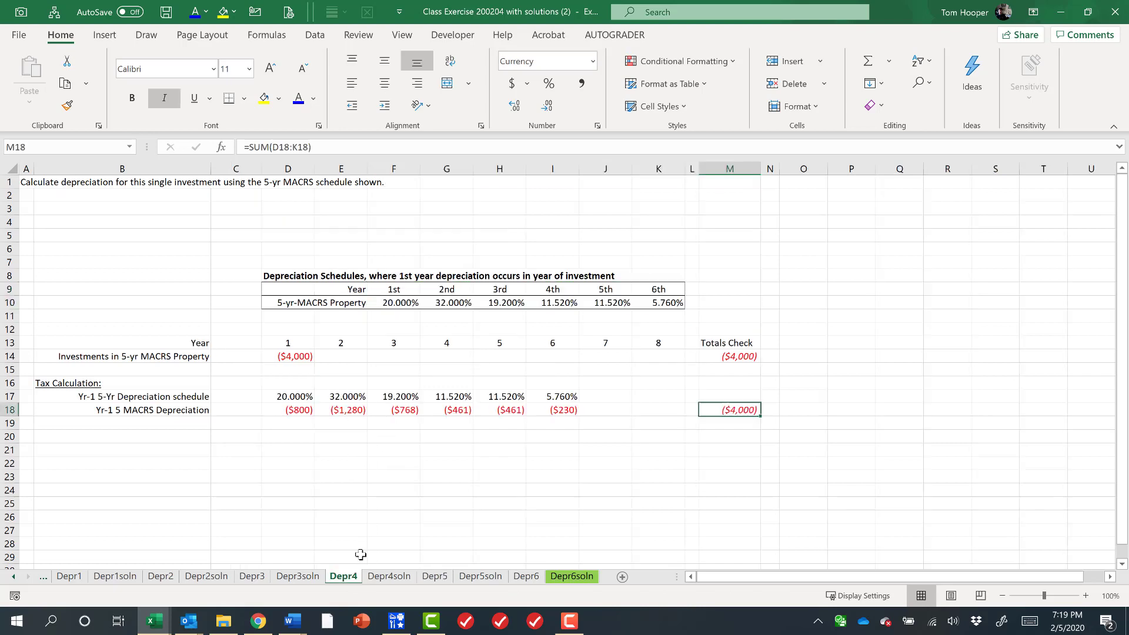
{"action": "left_click", "coordinate": [435, 576]}
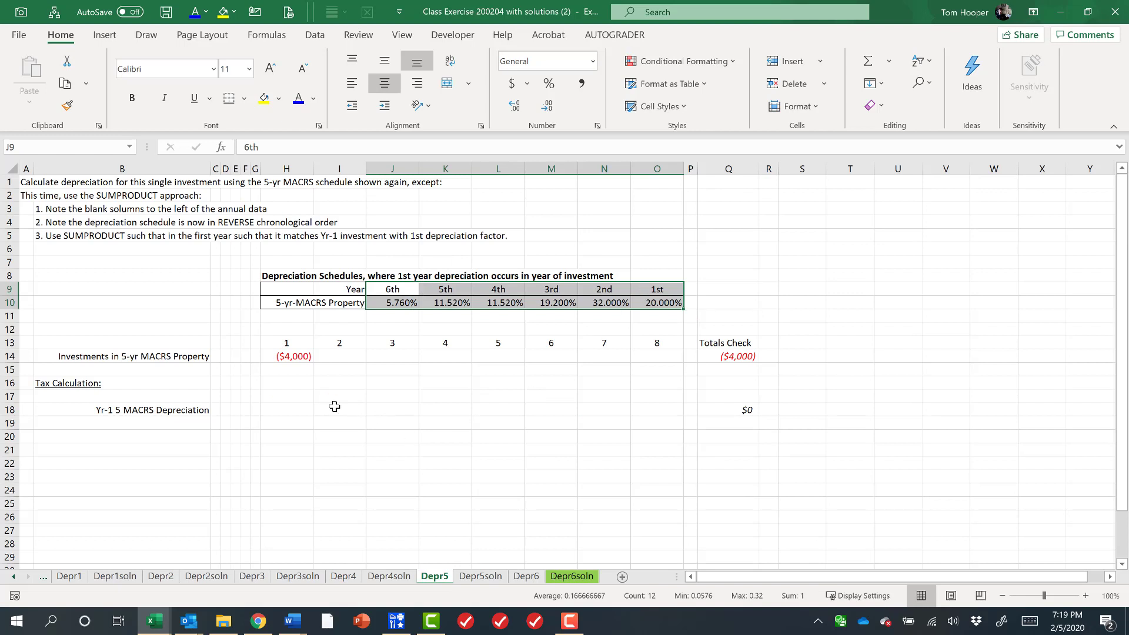
{"action": "left_click", "coordinate": [297, 410]}
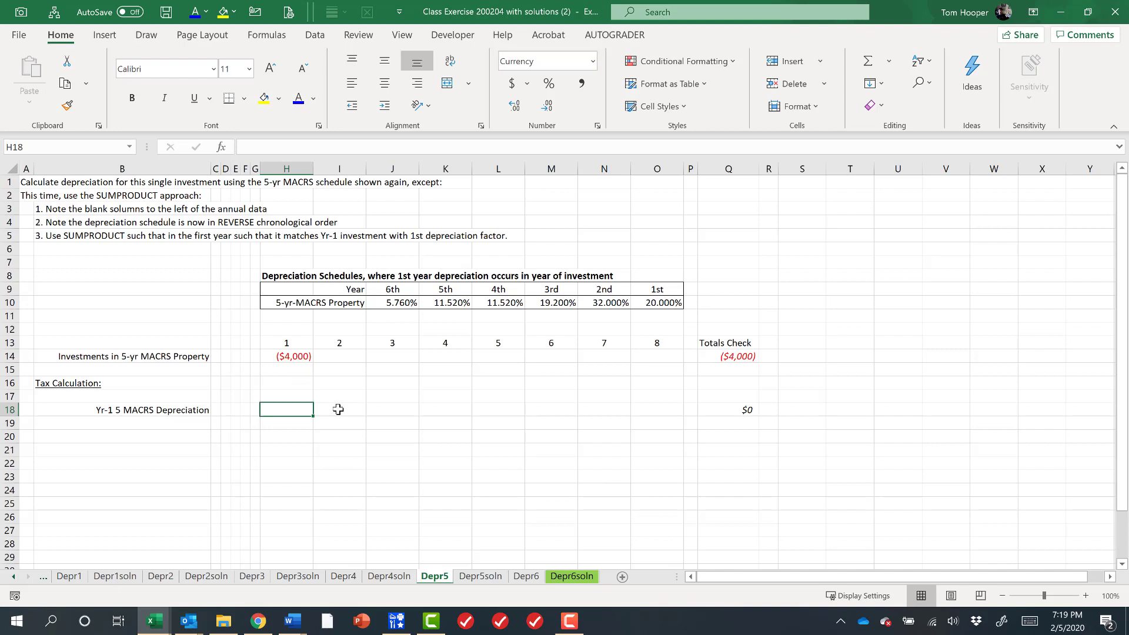
{"action": "type", "text": "=sumpr"}
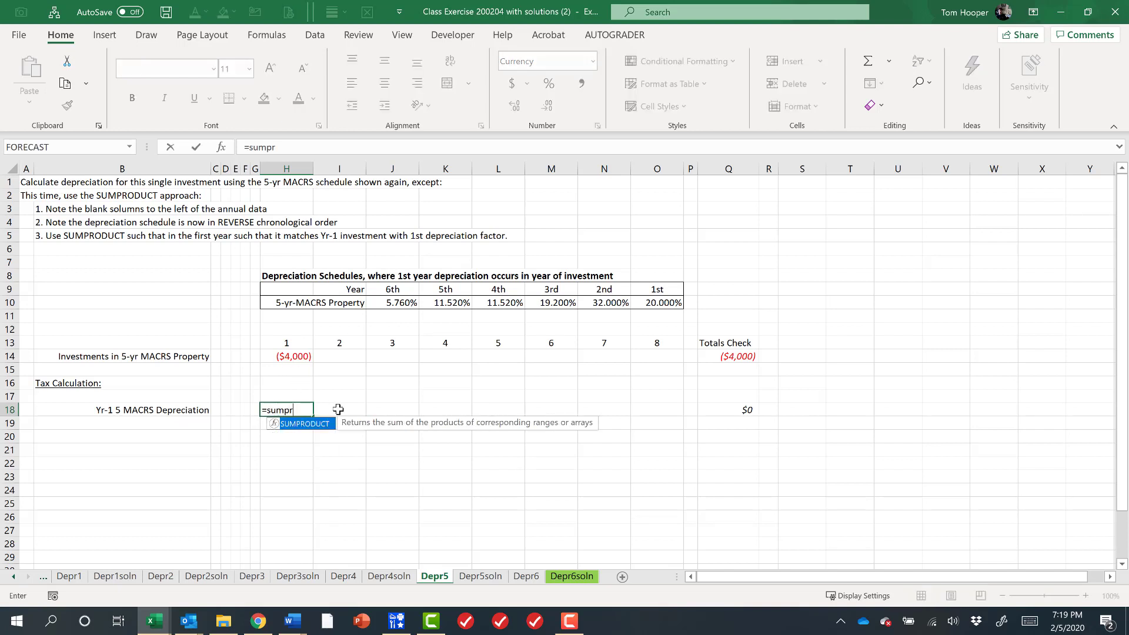
{"action": "key", "text": "Tab"}
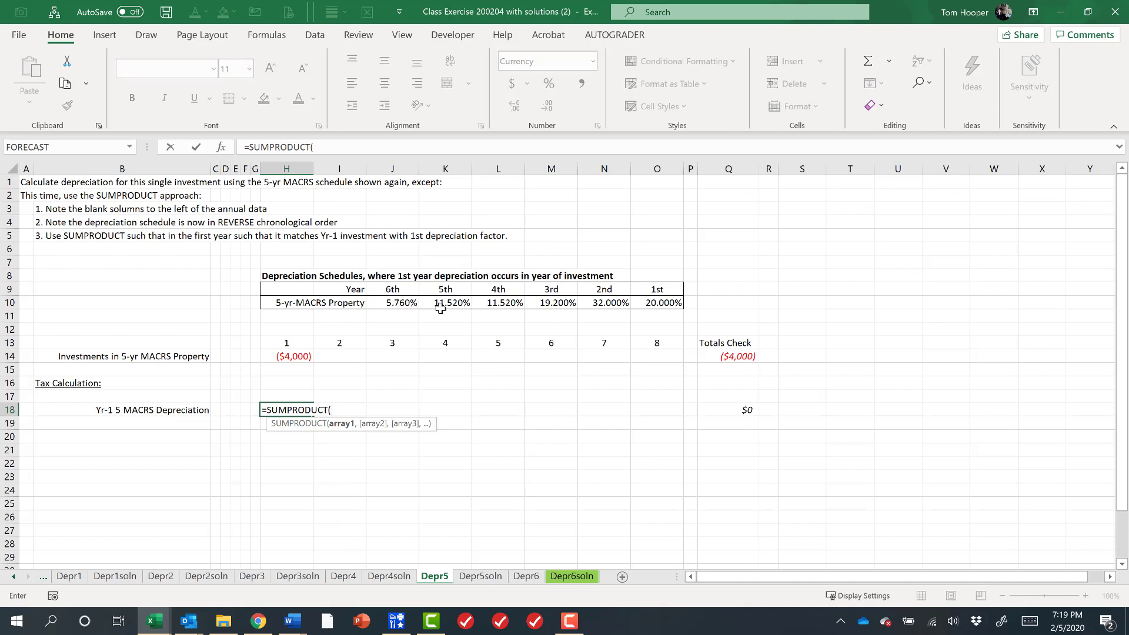
{"action": "left_click_drag", "start_coordinate": [412, 302], "coordinate": [641, 302]}
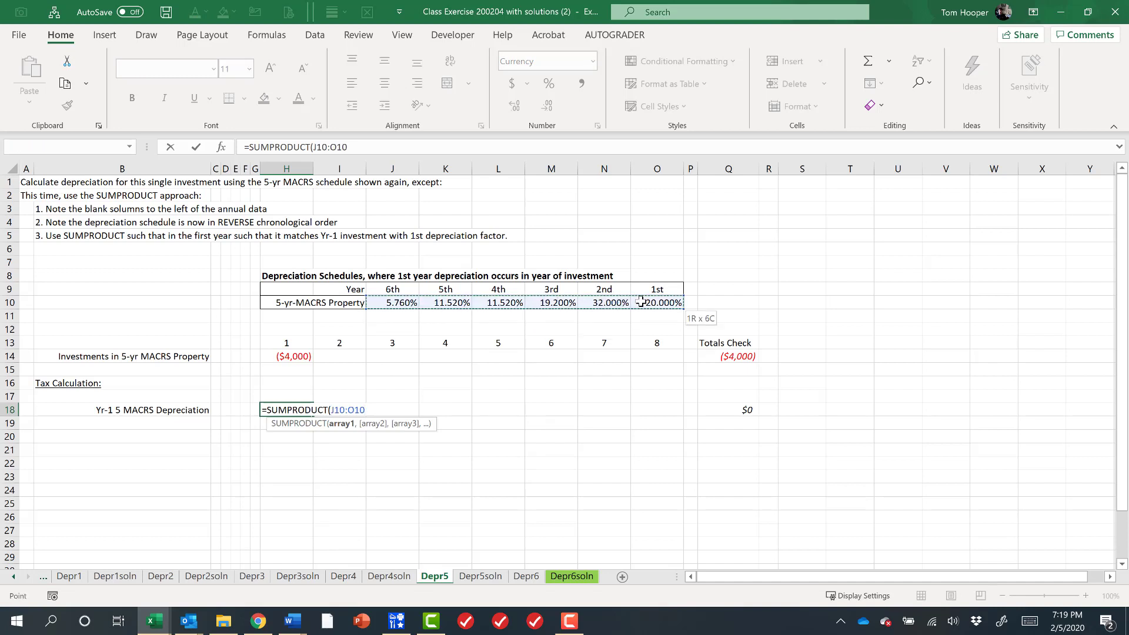
{"action": "key", "text": "F4"}
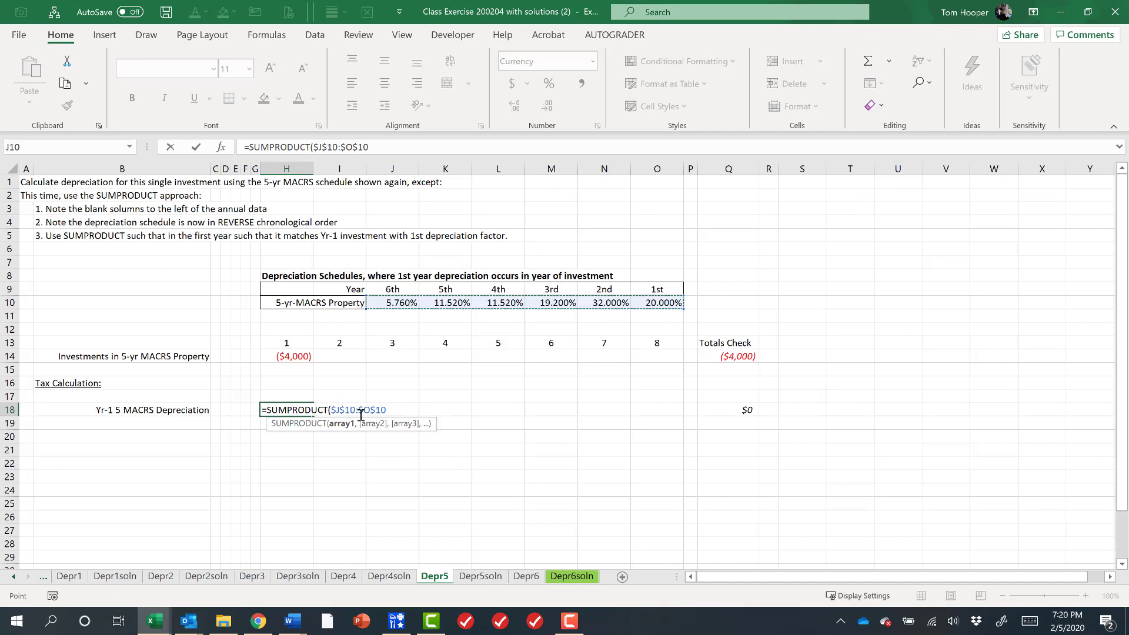
{"action": "type", "text": ","}
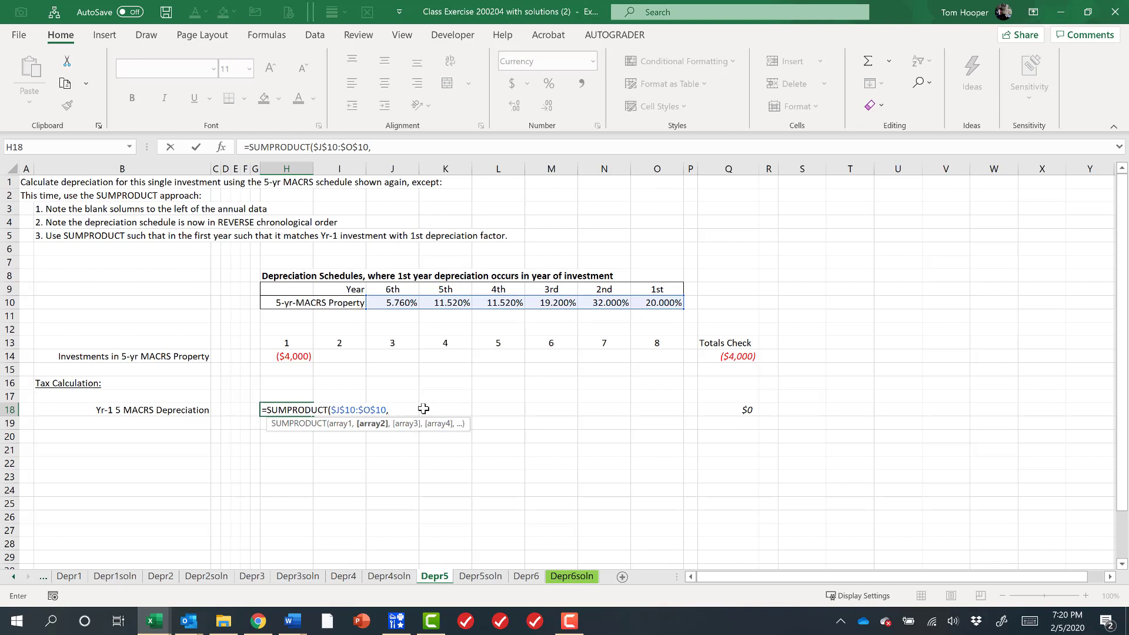
{"action": "left_click", "coordinate": [295, 357]}
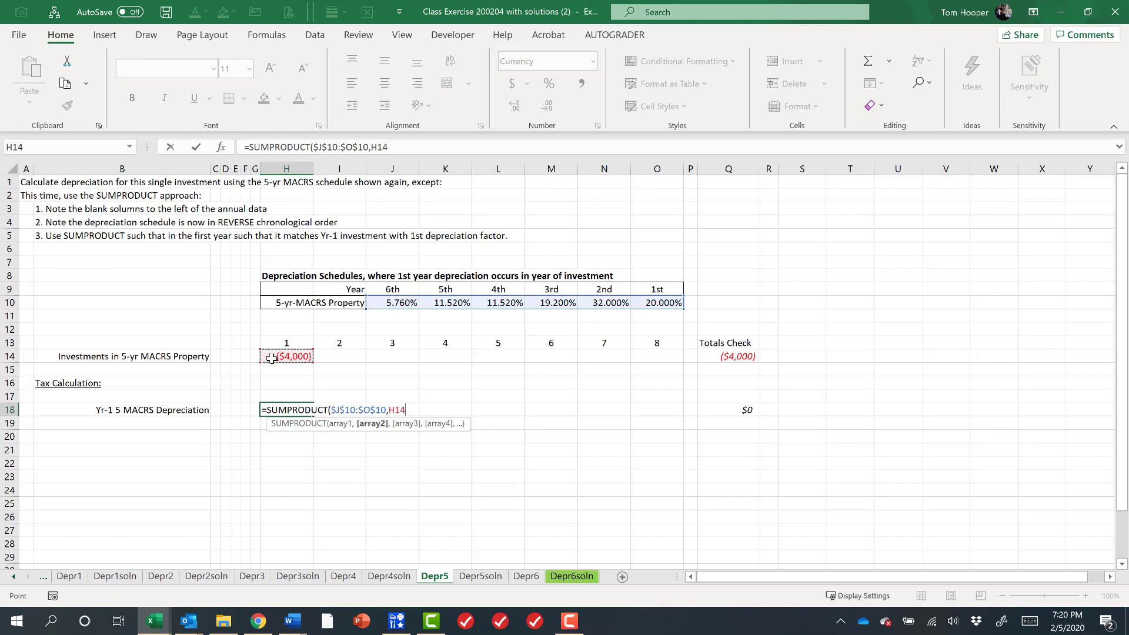
{"action": "left_click_drag", "start_coordinate": [271, 359], "coordinate": [217, 357]}
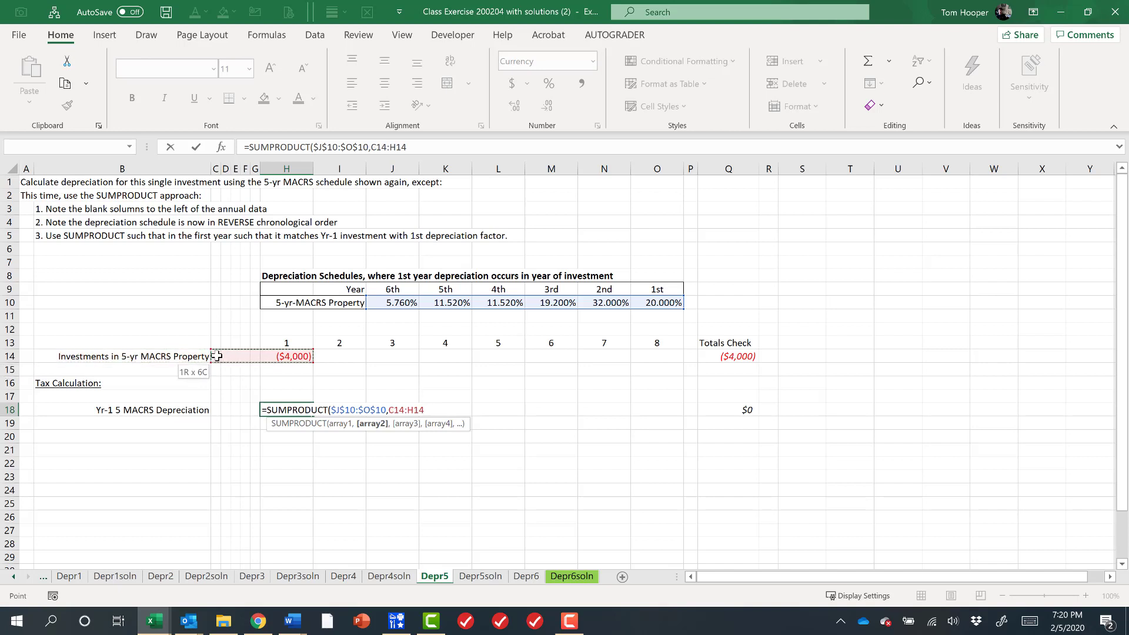
{"action": "left_click_drag", "start_coordinate": [217, 356], "coordinate": [217, 358]}
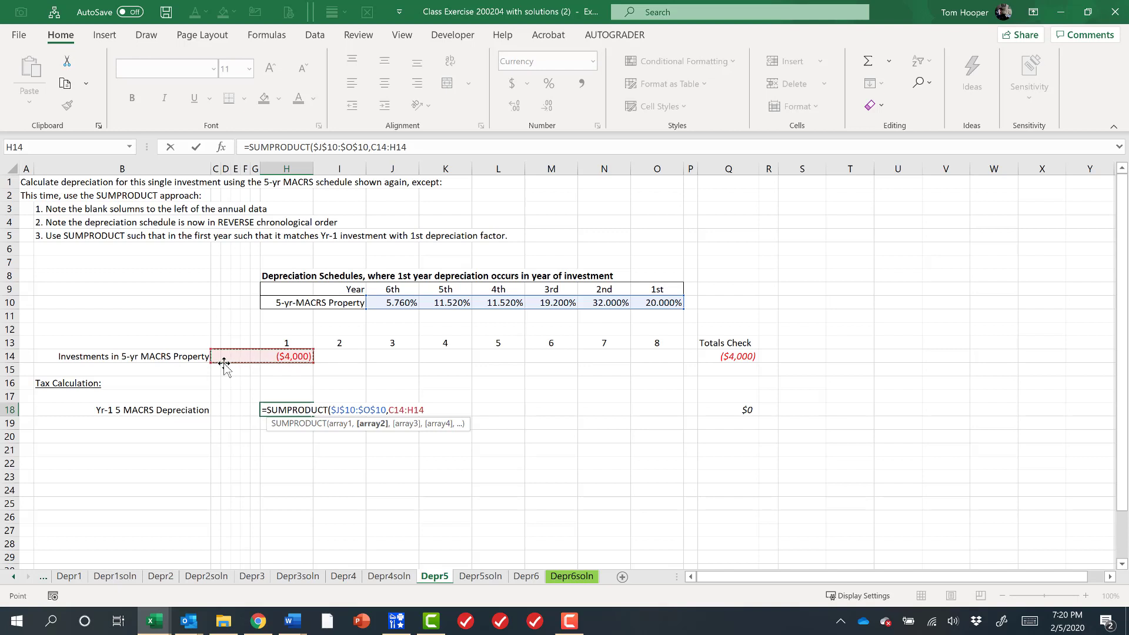
{"action": "type", "text": ")"}
{"action": "key", "text": "Return"}
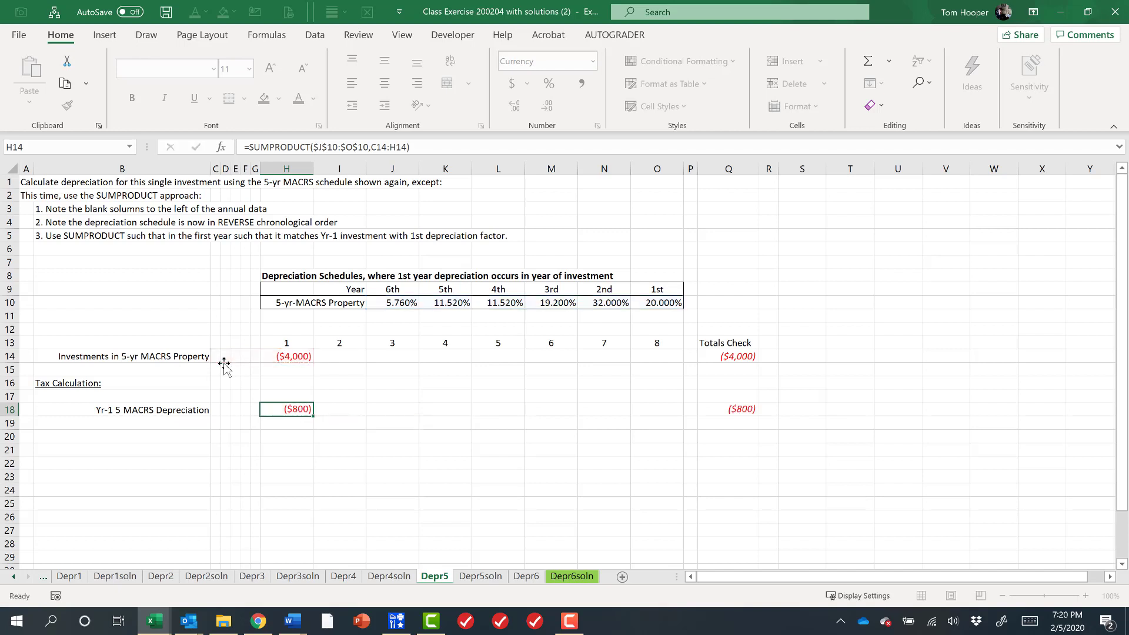
- Review the SUMPRODUCT formula in H18, copy it to I18 for year 2, and check the copy's cell references
{"action": "key", "text": "Up"}
{"action": "key", "text": "F2"}
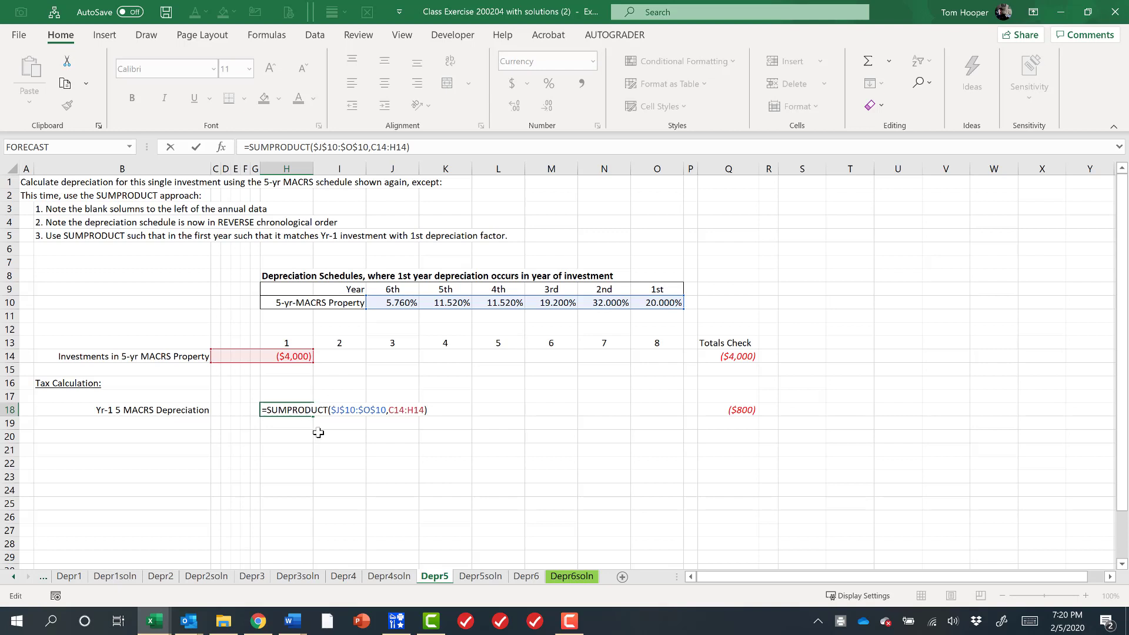
{"action": "key", "text": "ctrl+Return"}
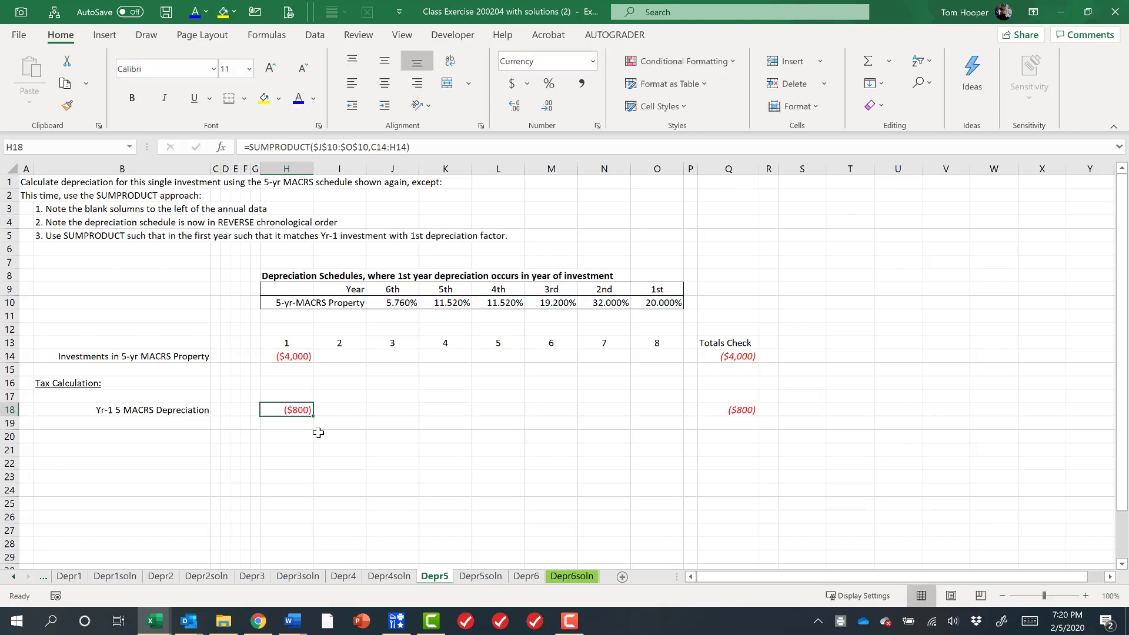
{"action": "key", "text": "ctrl+c"}
{"action": "key", "text": "Right"}
{"action": "key", "text": "ctrl+v"}
{"action": "key", "text": "F2"}
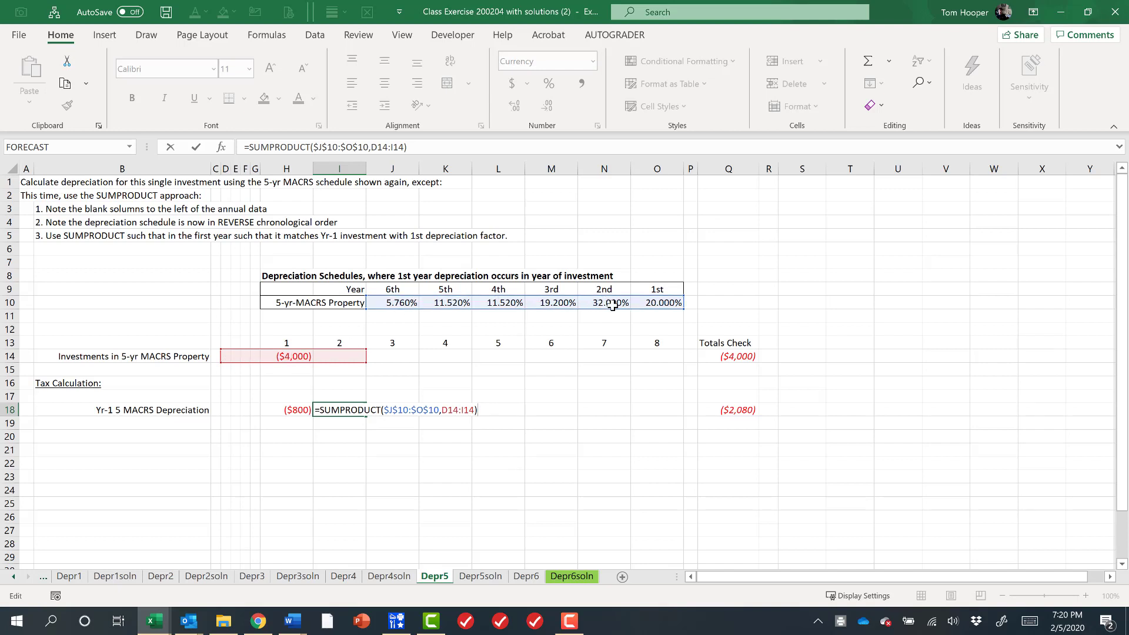
{"action": "key", "text": "Return"}
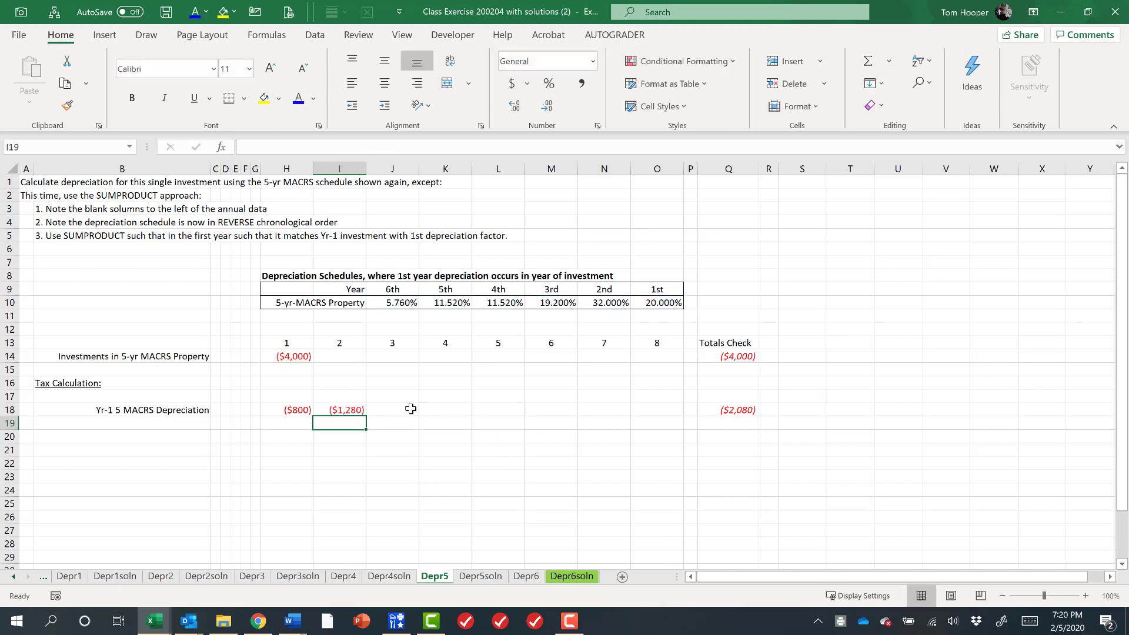
- Fill the SUMPRODUCT formula from I18 across through O18, and compare the depreciation row with the one on Depr4
{"action": "left_click", "coordinate": [344, 410]}
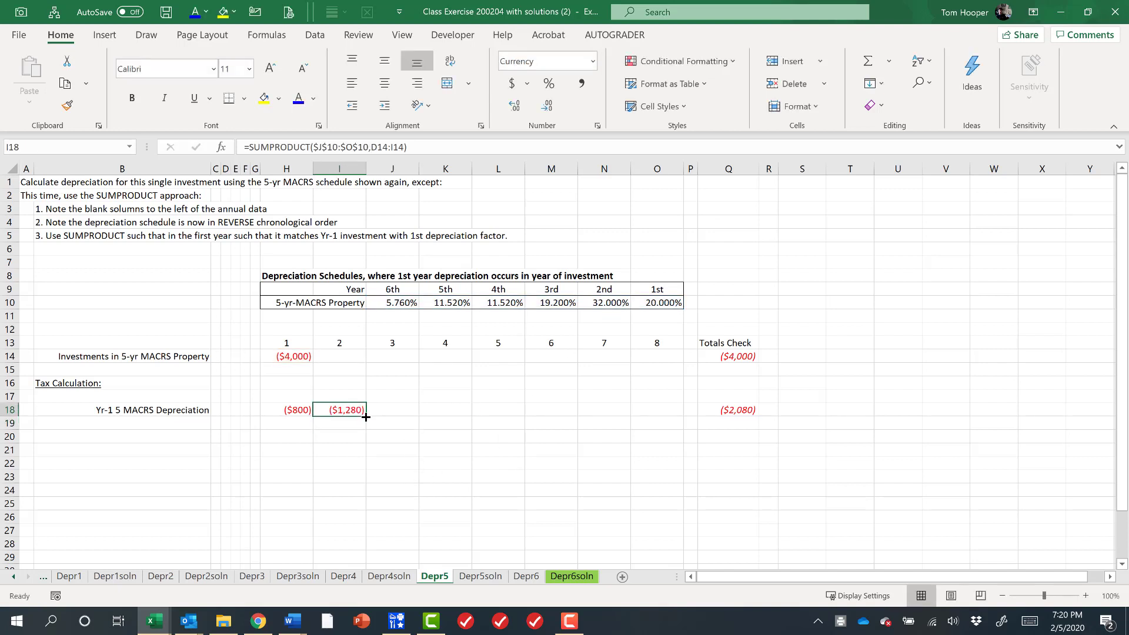
{"action": "left_click_drag", "start_coordinate": [366, 417], "coordinate": [661, 407]}
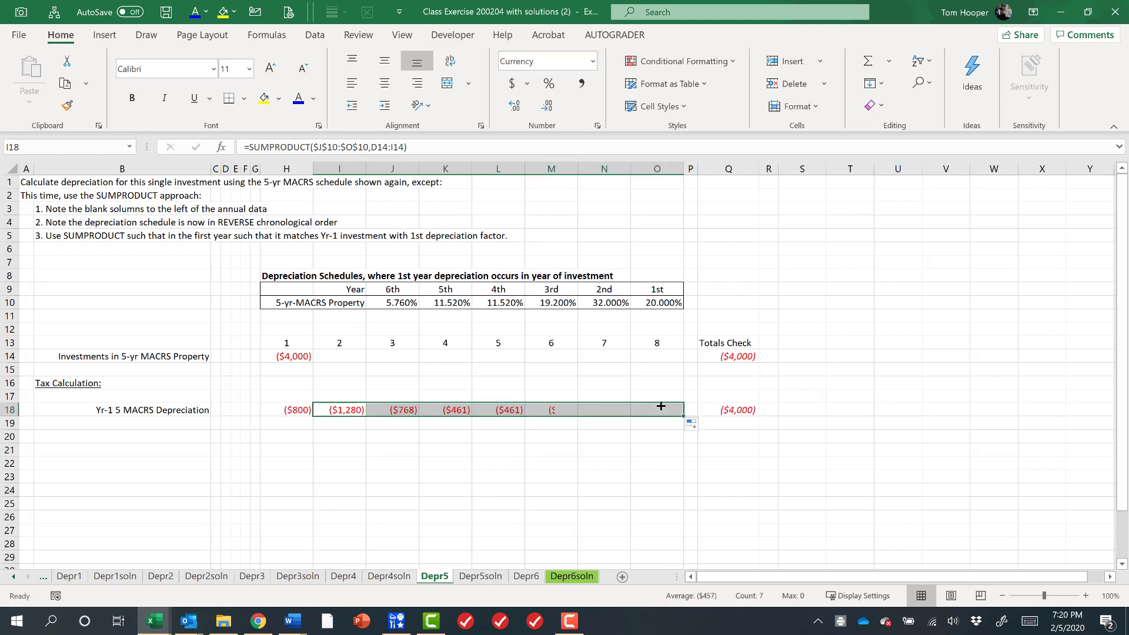
{"action": "double_click", "coordinate": [552, 410]}
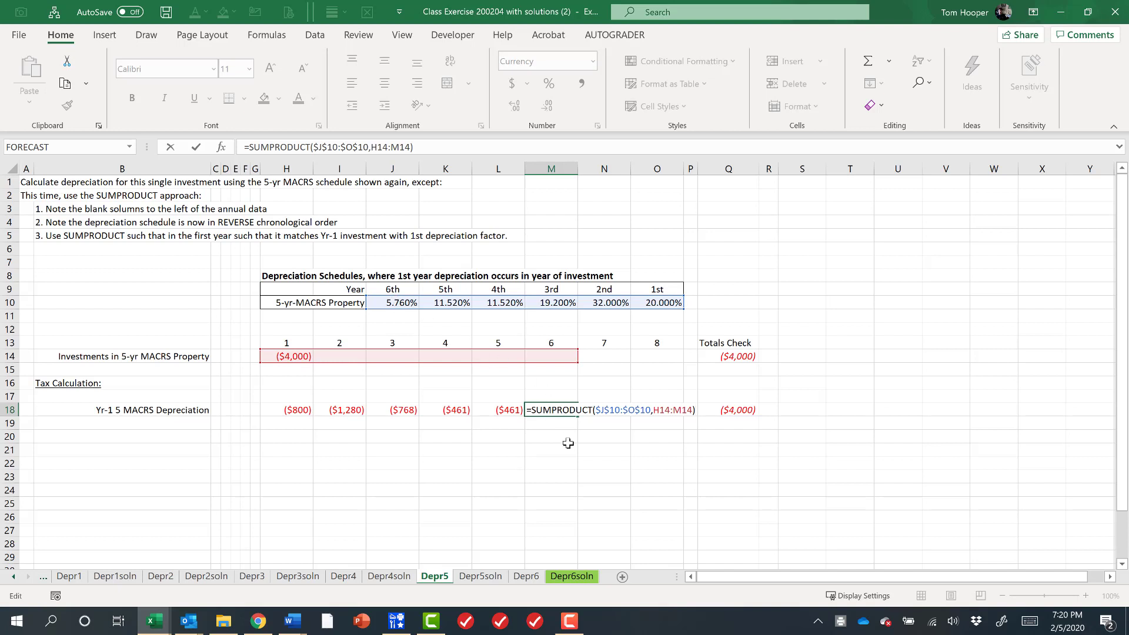
{"action": "key", "text": "Return"}
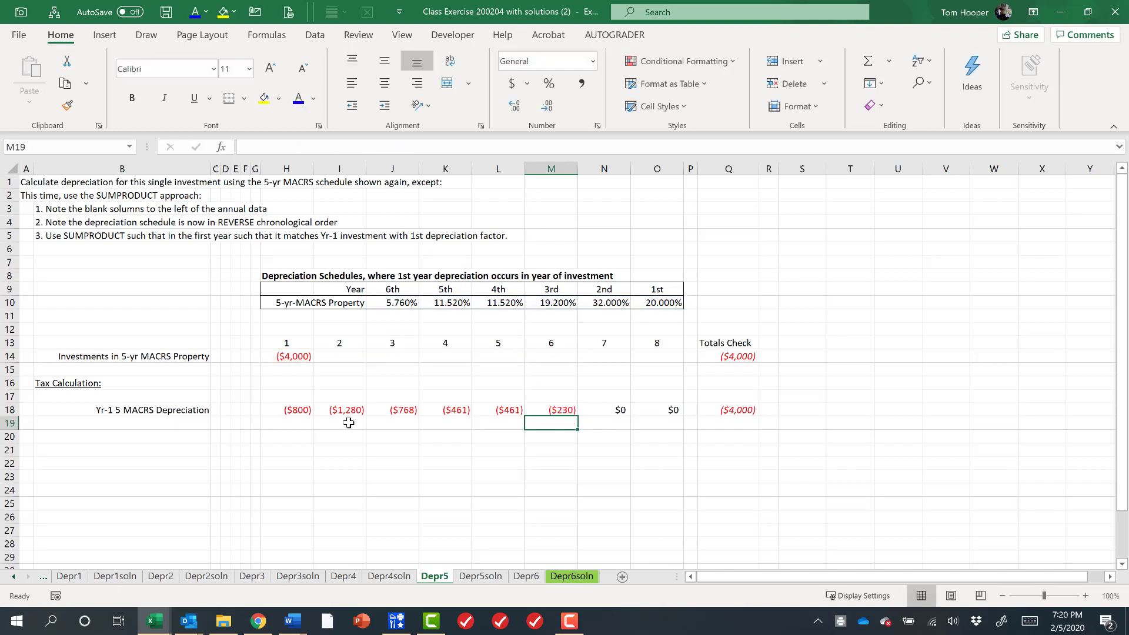
{"action": "left_click", "coordinate": [344, 577]}
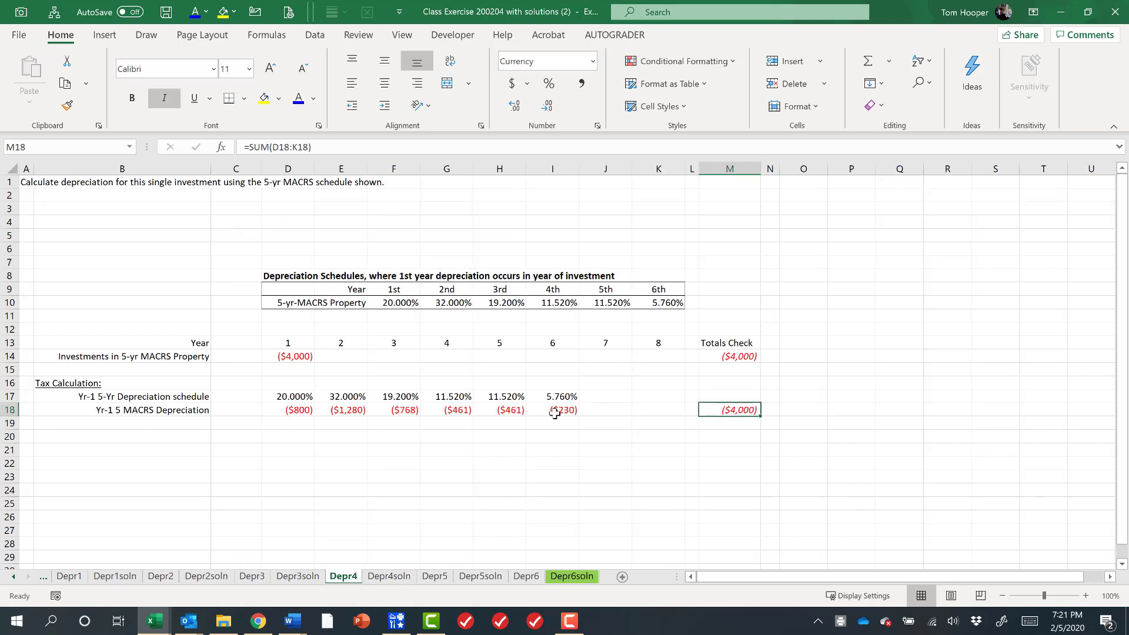
{"action": "left_click", "coordinate": [436, 577]}
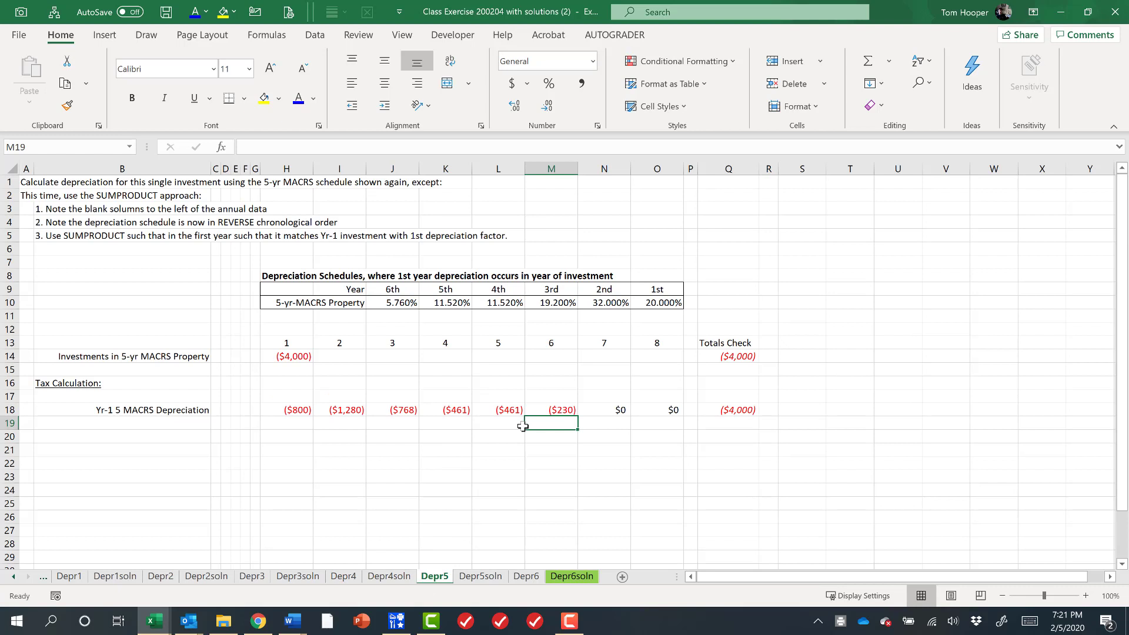
- On the Depr6 sheet, enter =SUMPRODUCT($J$10:$O$10,C14:H14) in H18 for the two-investment problem
{"action": "left_click", "coordinate": [526, 580]}
{"action": "left_click", "coordinate": [301, 410]}
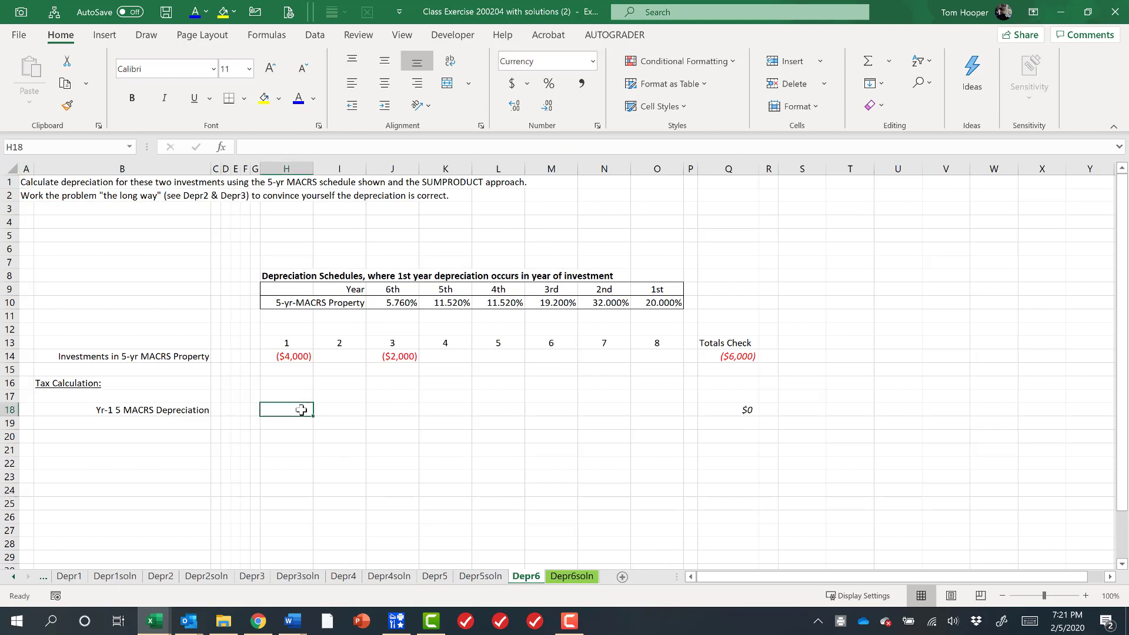
{"action": "type", "text": "=sump"}
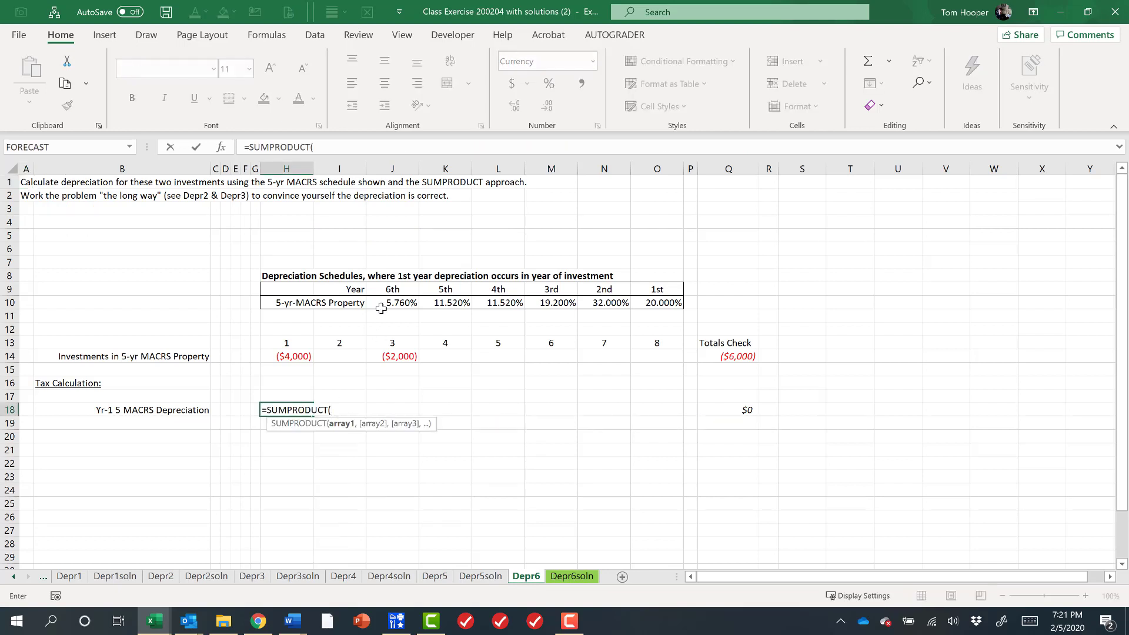
{"action": "left_click_drag", "start_coordinate": [403, 300], "coordinate": [652, 303]}
{"action": "key", "text": "F4"}
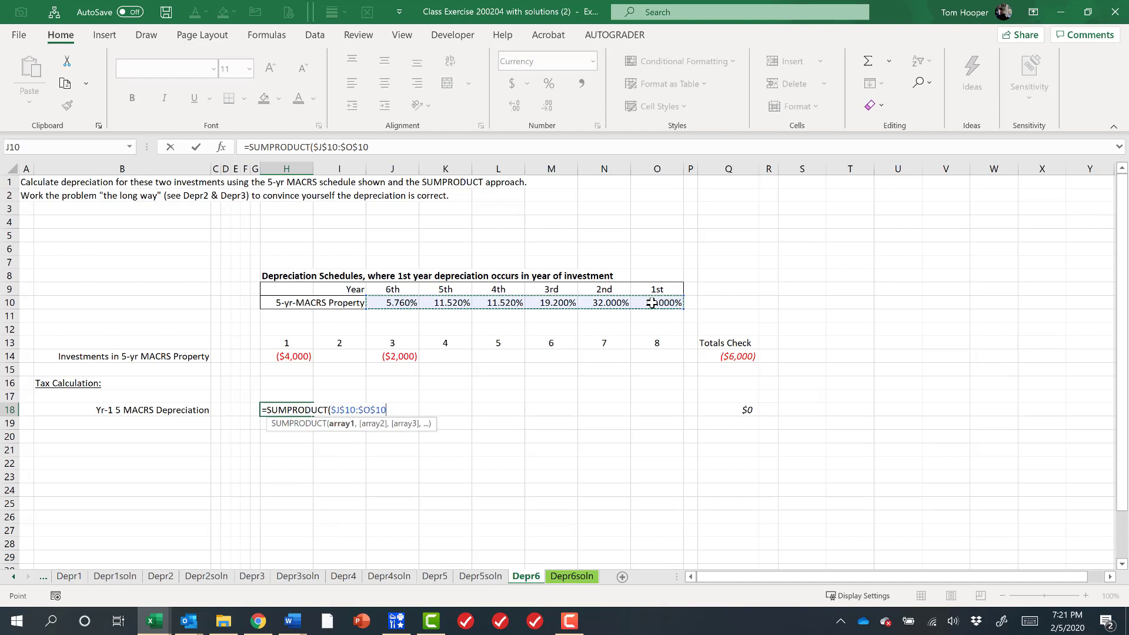
{"action": "type", "text": ","}
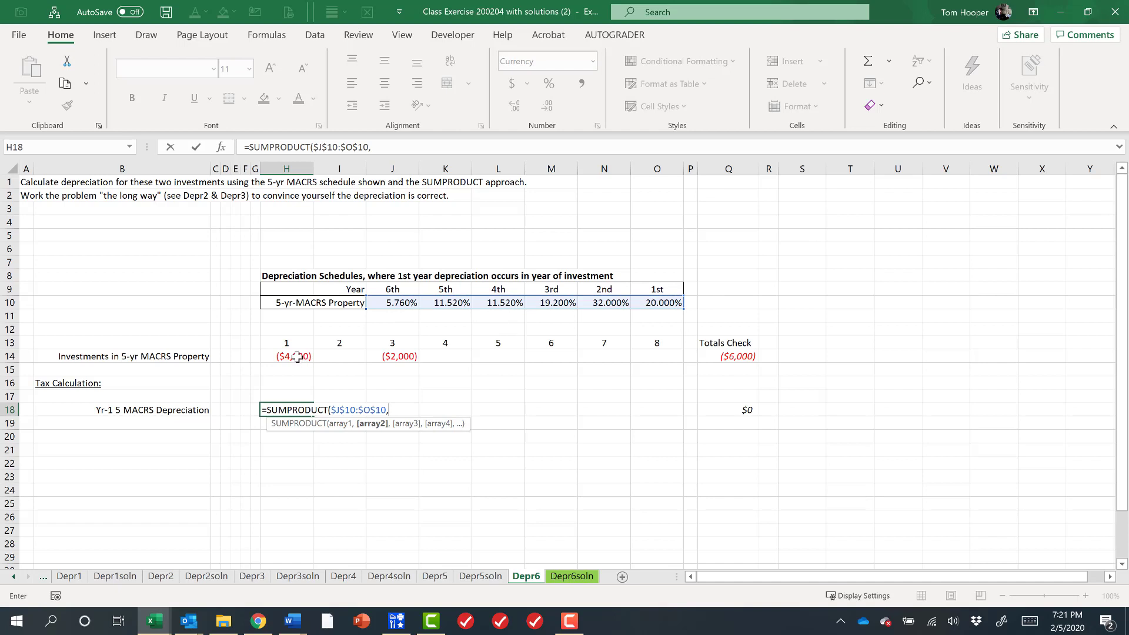
{"action": "left_click_drag", "start_coordinate": [297, 357], "coordinate": [213, 356]}
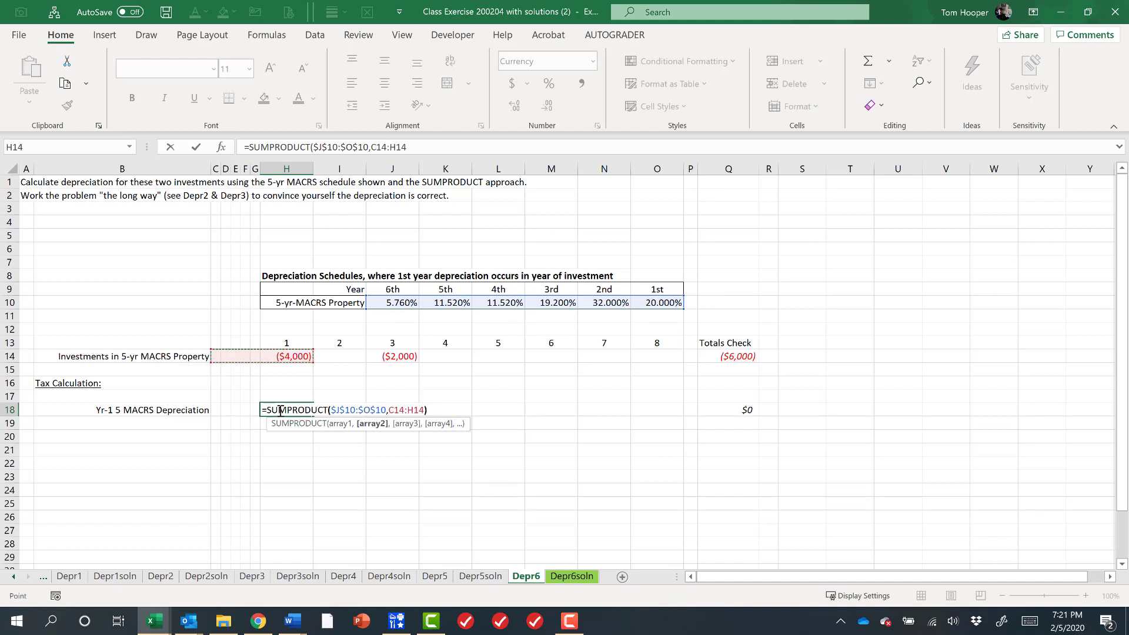
{"action": "type", "text": ")"}
{"action": "key", "text": "ctrl+Return"}
- Copy the SUMPRODUCT formula in H18 across the depreciation row through O18, covering years 2 to 8
{"action": "key", "text": "ctrl+c"}
{"action": "key", "text": "shift+Right"}
{"action": "key", "text": "shift+Right"}
{"action": "key", "text": "shift+Right"}
{"action": "key", "text": "shift+Right"}
{"action": "key", "text": "shift+Right"}
{"action": "key", "text": "shift+Right"}
{"action": "key", "text": "shift+Right"}
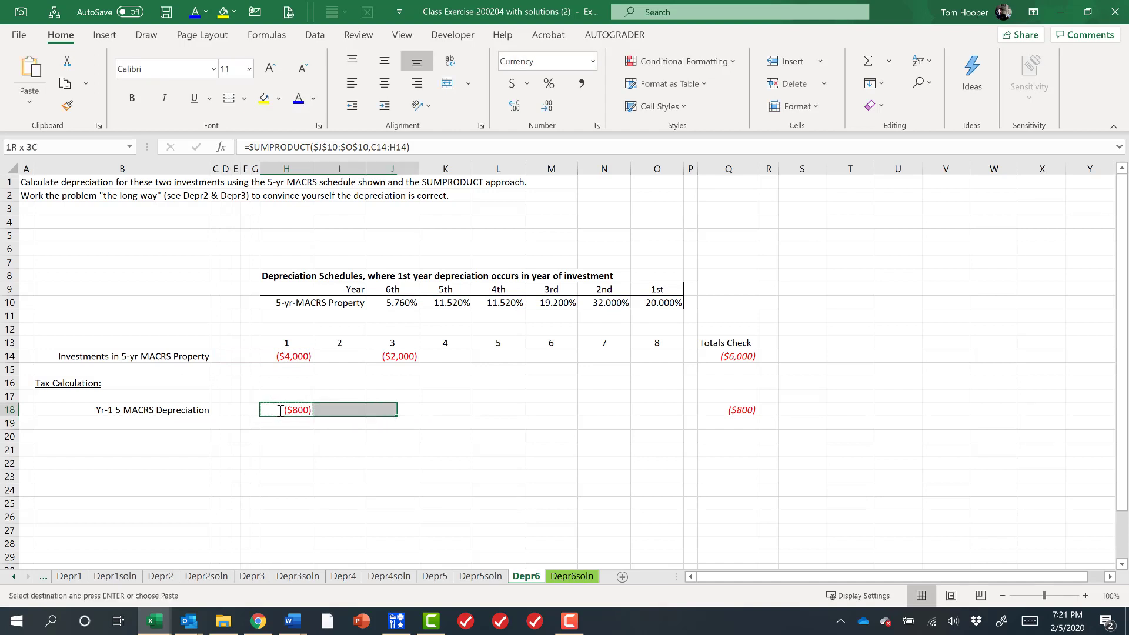
{"action": "key", "text": "ctrl+v"}
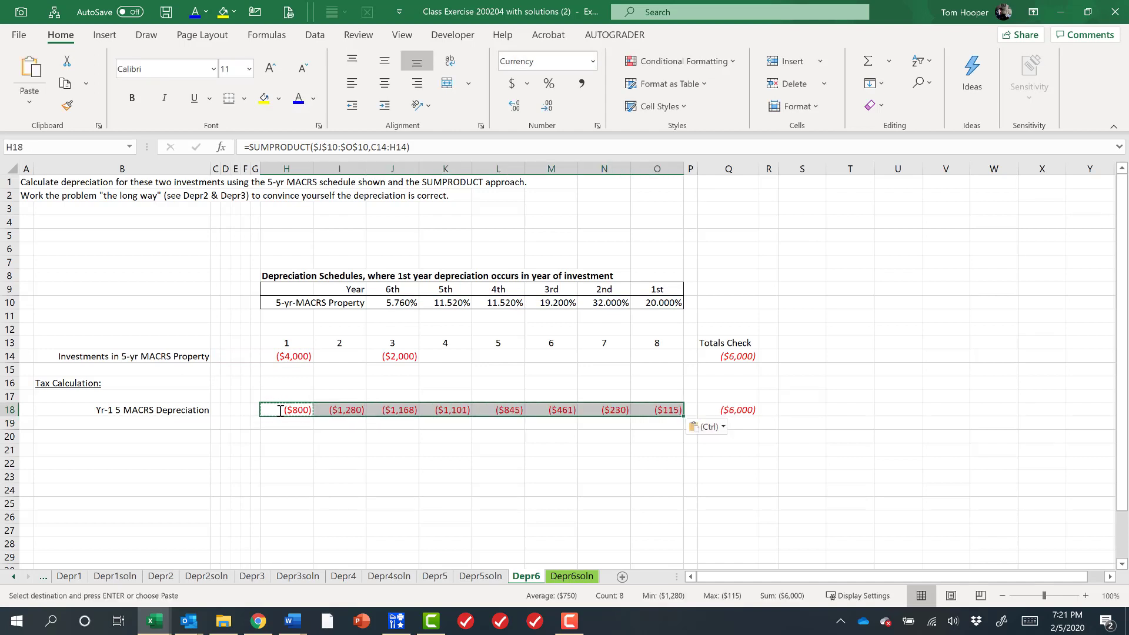
- Compare the first years' depreciation on Depr6 with Depr5, and inspect the ranges used by the year 3 formula in J18
{"action": "left_click", "coordinate": [297, 410]}
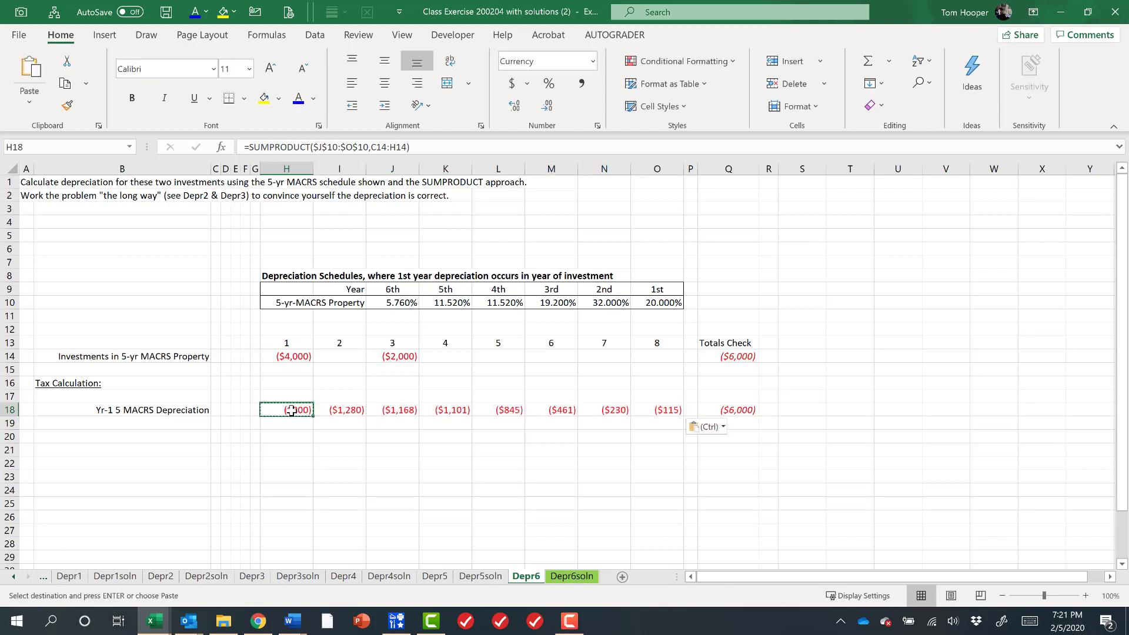
{"action": "left_click", "coordinate": [345, 412]}
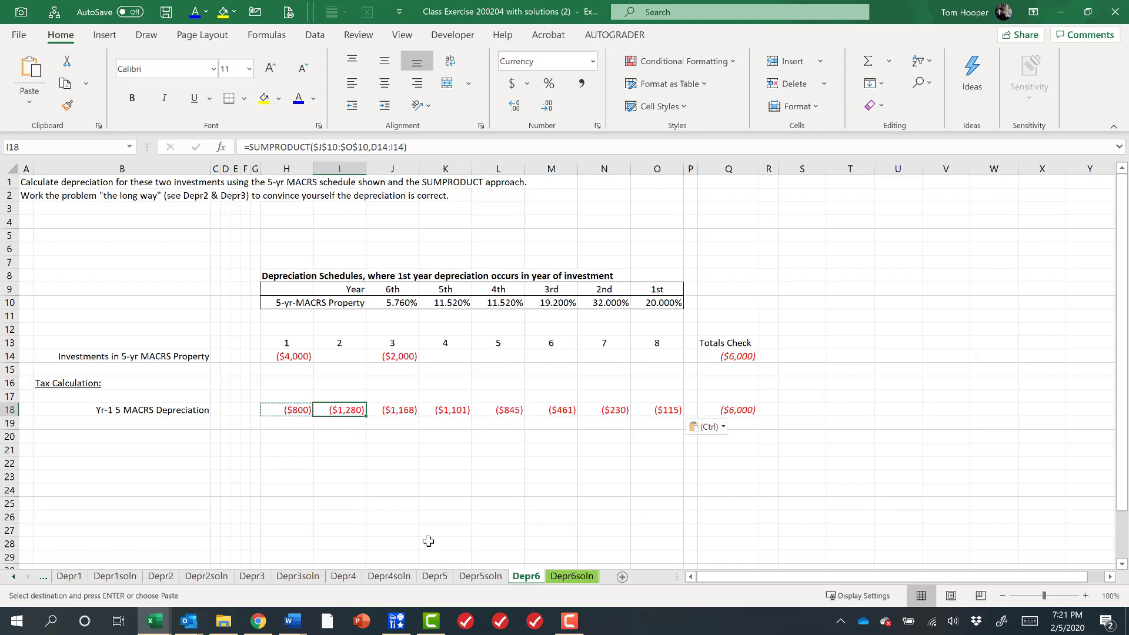
{"action": "left_click", "coordinate": [435, 576]}
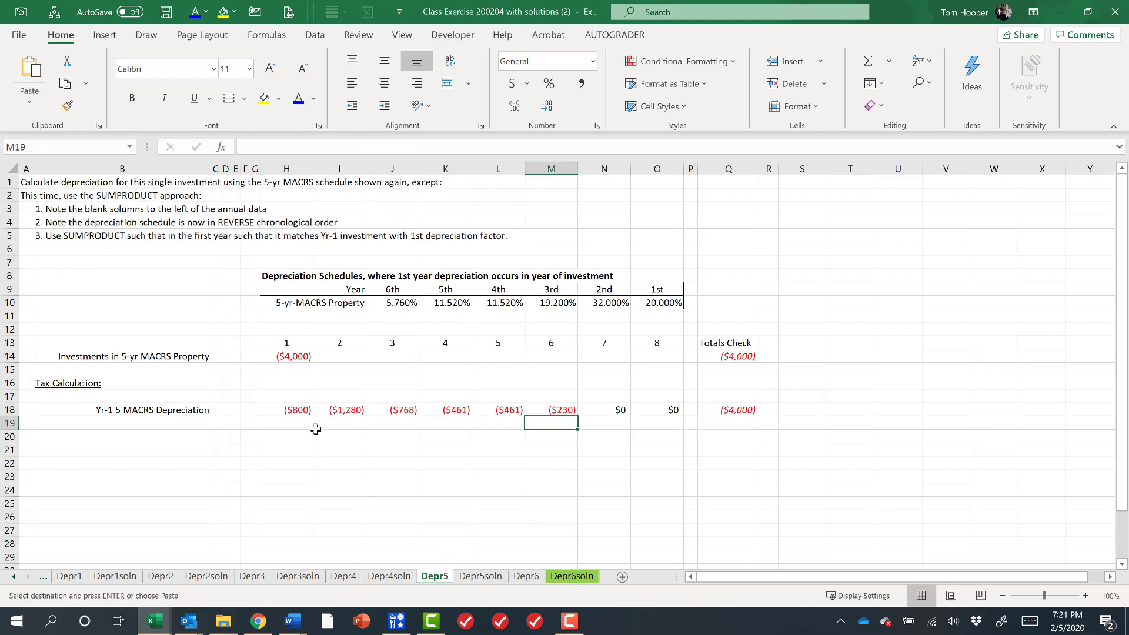
{"action": "left_click", "coordinate": [526, 577]}
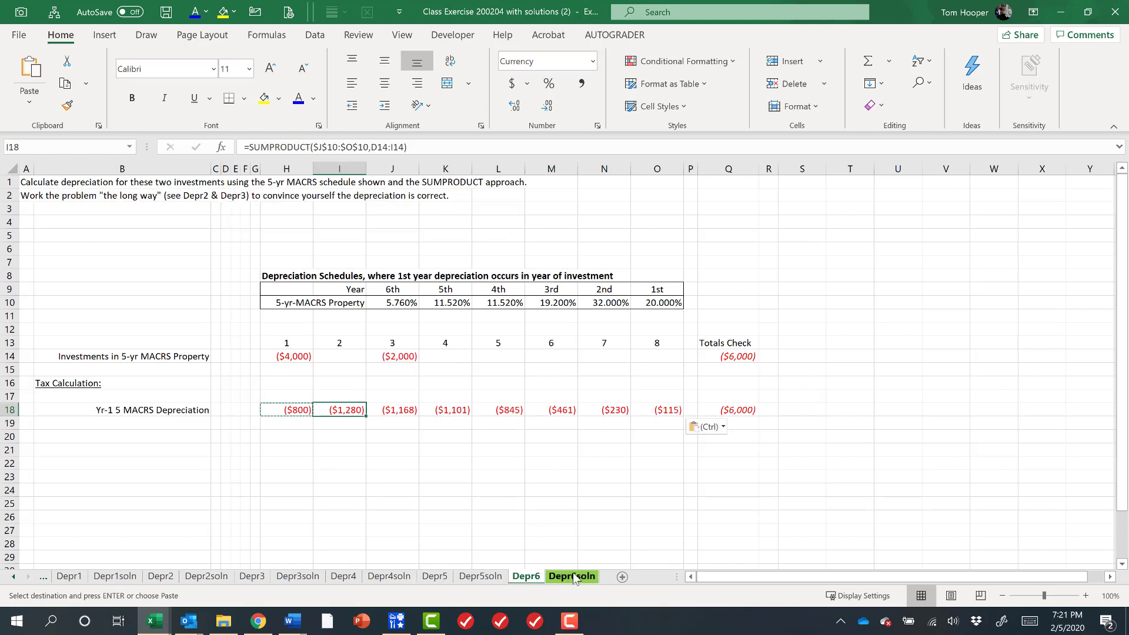
{"action": "left_click", "coordinate": [390, 410]}
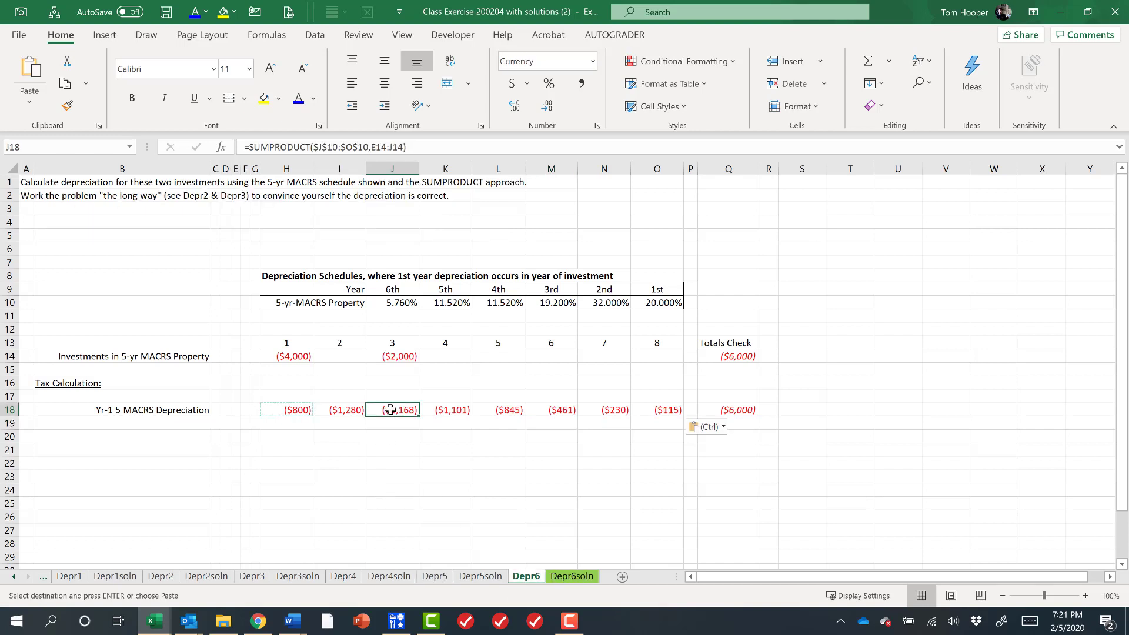
{"action": "double_click", "coordinate": [390, 410]}
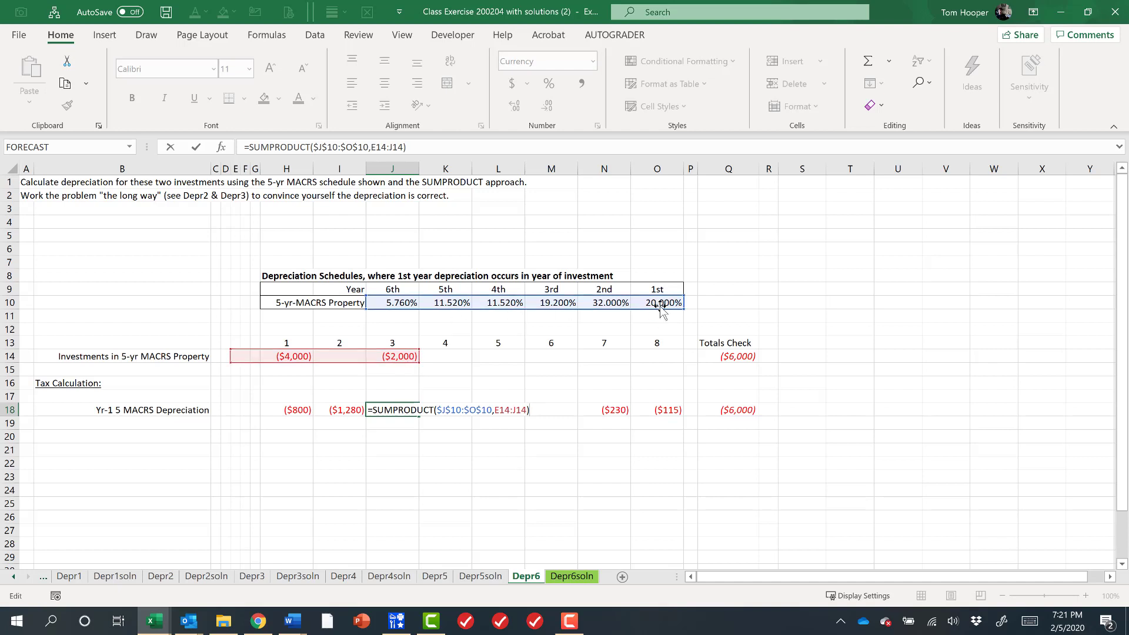
{"action": "key", "text": "Return"}
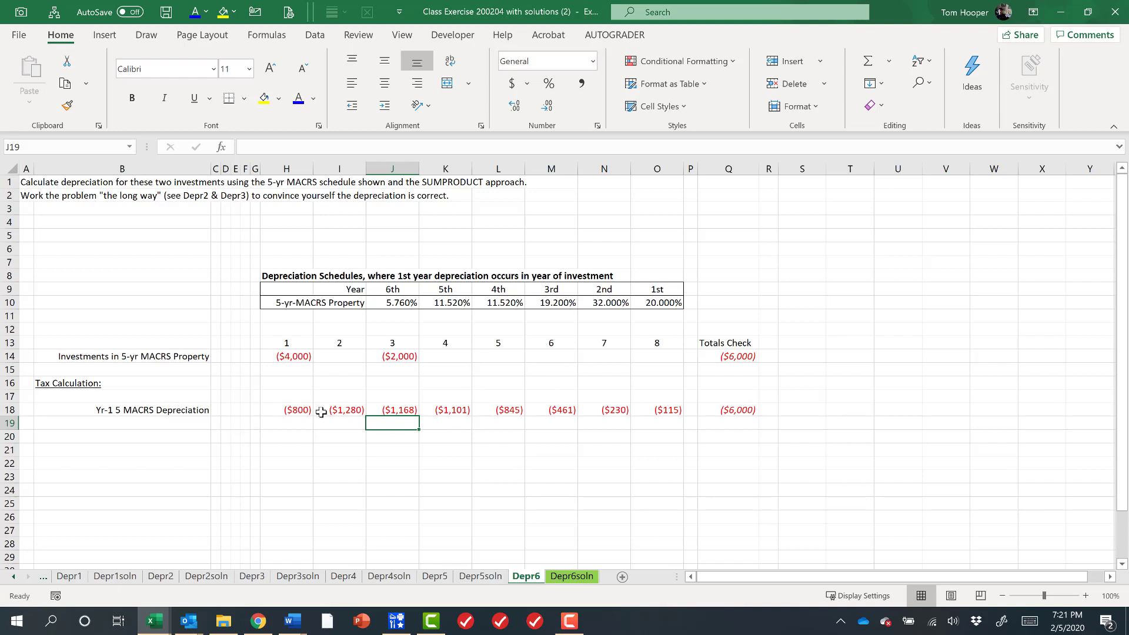
- On Depr6soln, compare the long-way depreciation rows 22, 25 and 27 with the SUMPRODUCT results in row 18
{"action": "left_click", "coordinate": [572, 577]}
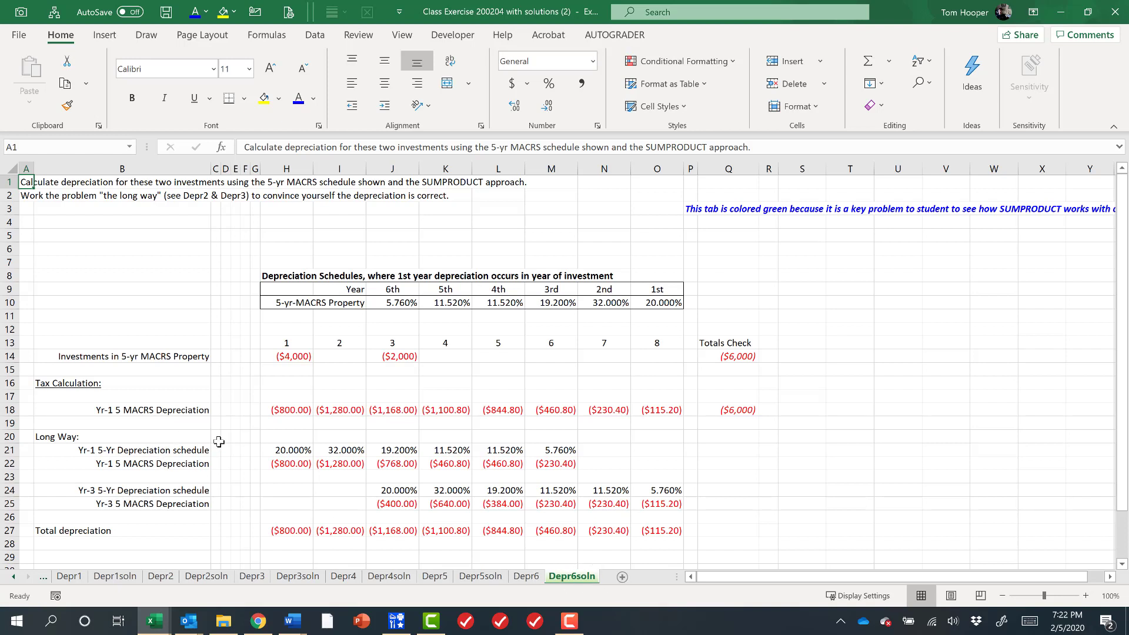
{"action": "left_click_drag", "start_coordinate": [273, 441], "coordinate": [682, 534]}
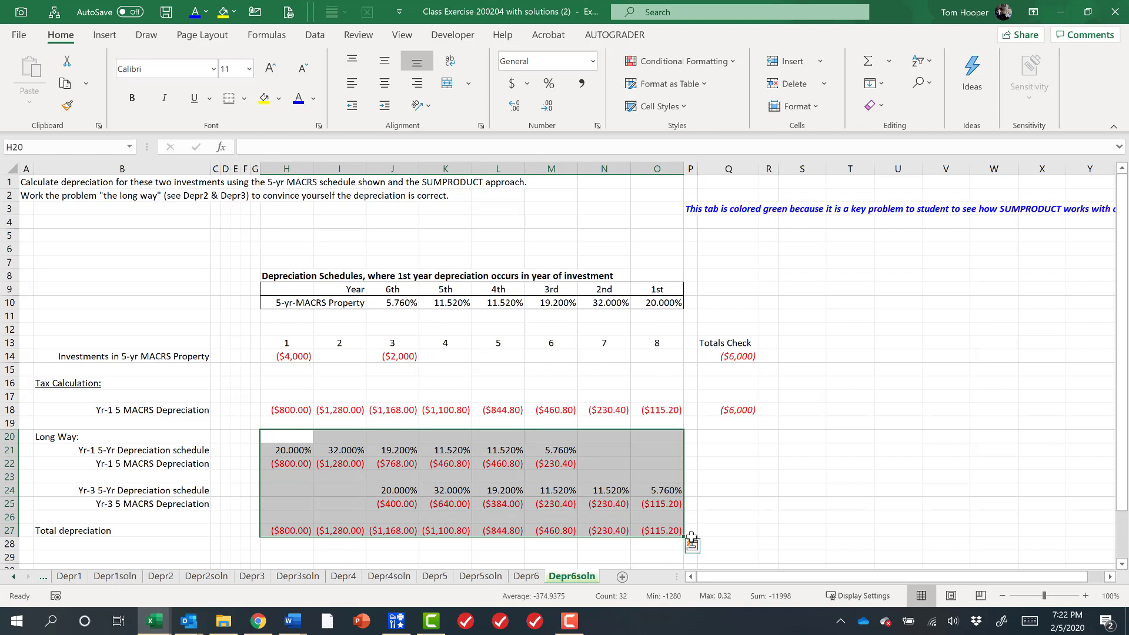
{"action": "left_click_drag", "start_coordinate": [273, 464], "coordinate": [567, 462]}
{"action": "left_click_drag", "start_coordinate": [385, 503], "coordinate": [661, 504]}
{"action": "left_click_drag", "start_coordinate": [303, 530], "coordinate": [668, 531]}
{"action": "left_click_drag", "start_coordinate": [297, 410], "coordinate": [641, 416]}
{"action": "left_click", "coordinate": [664, 464]}
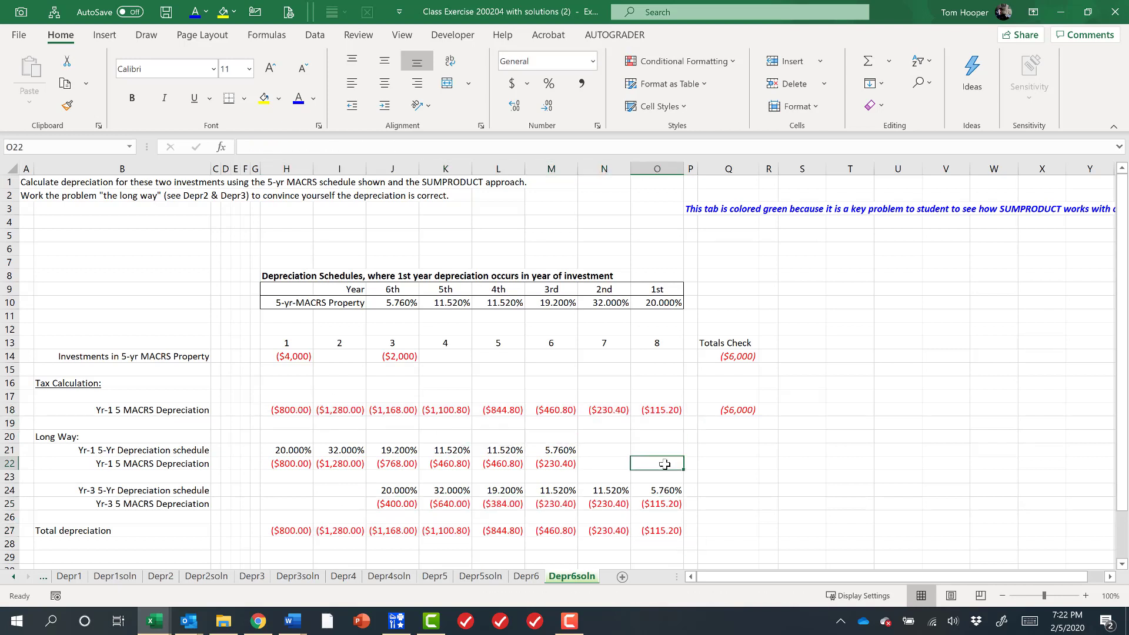